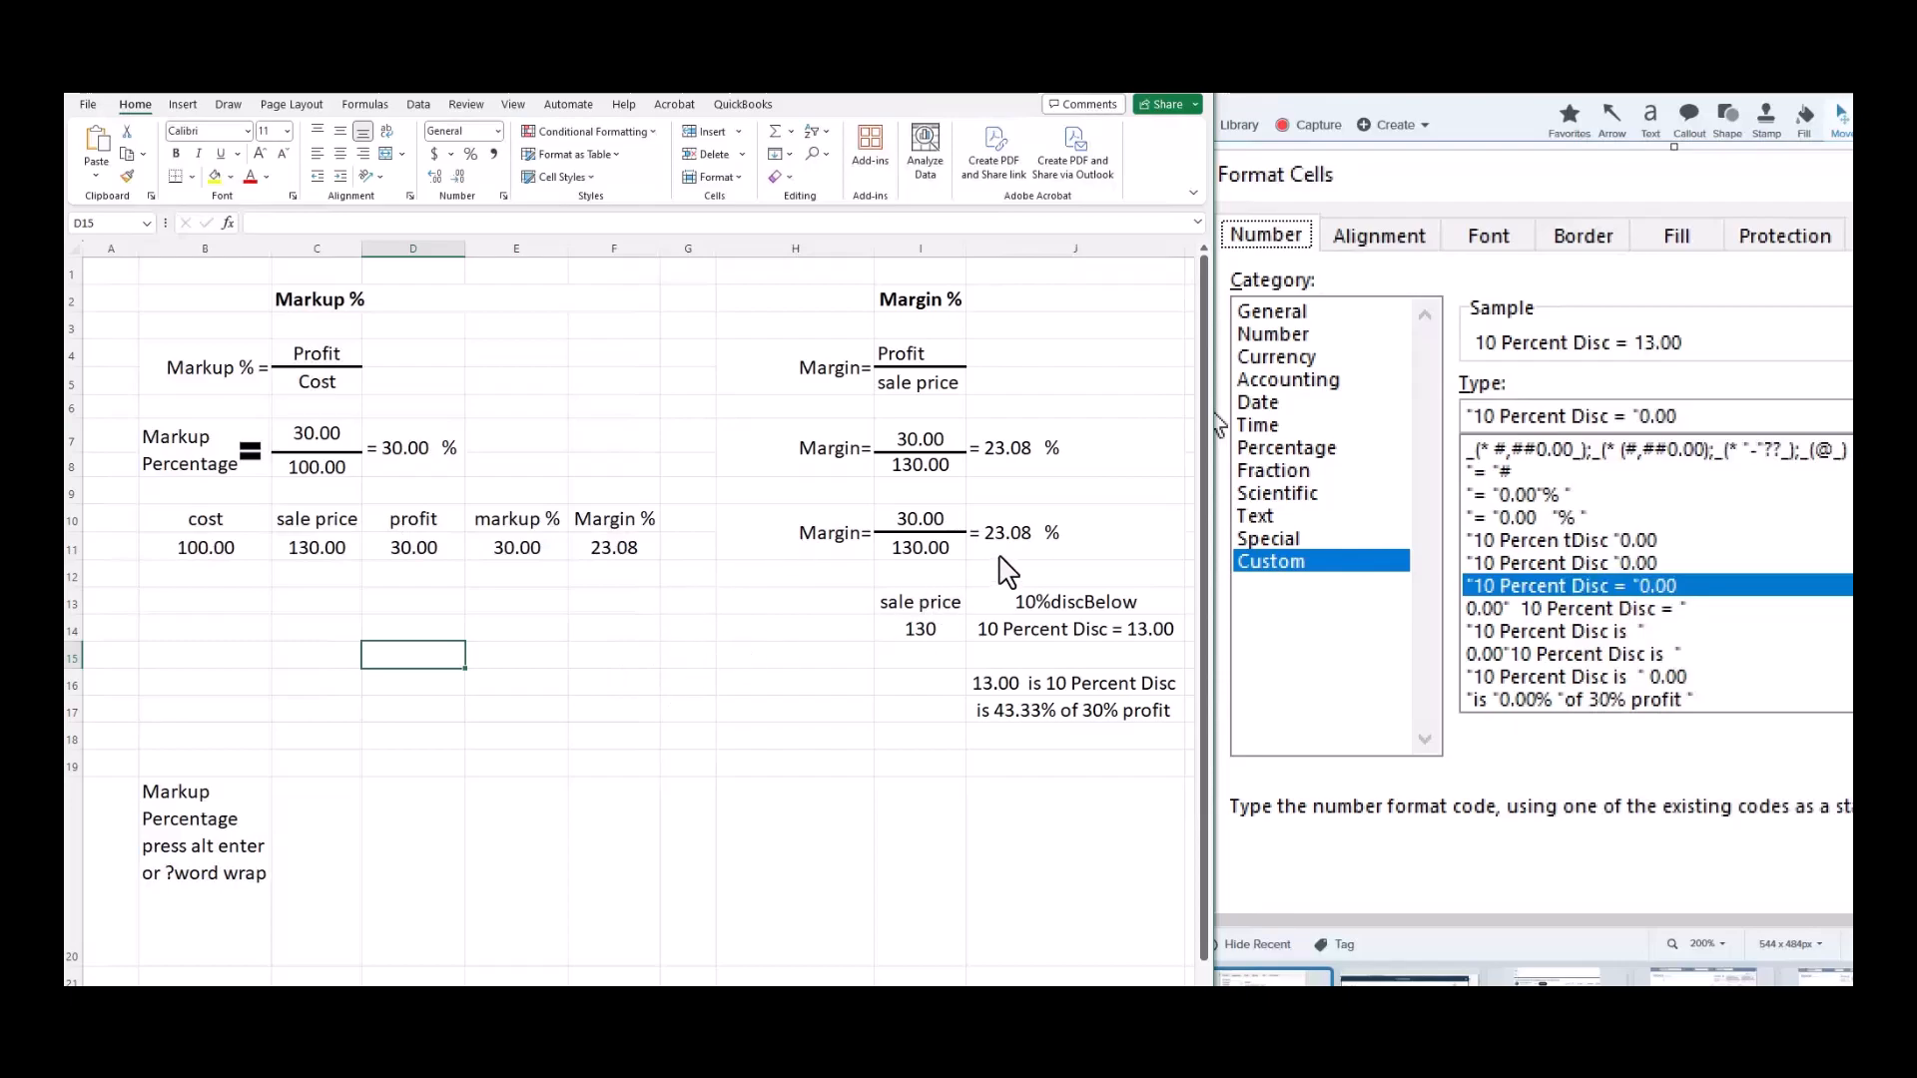
# Check the margin result's formula, then clear the selection on an empty cell.
pyautogui.click(1076, 544)
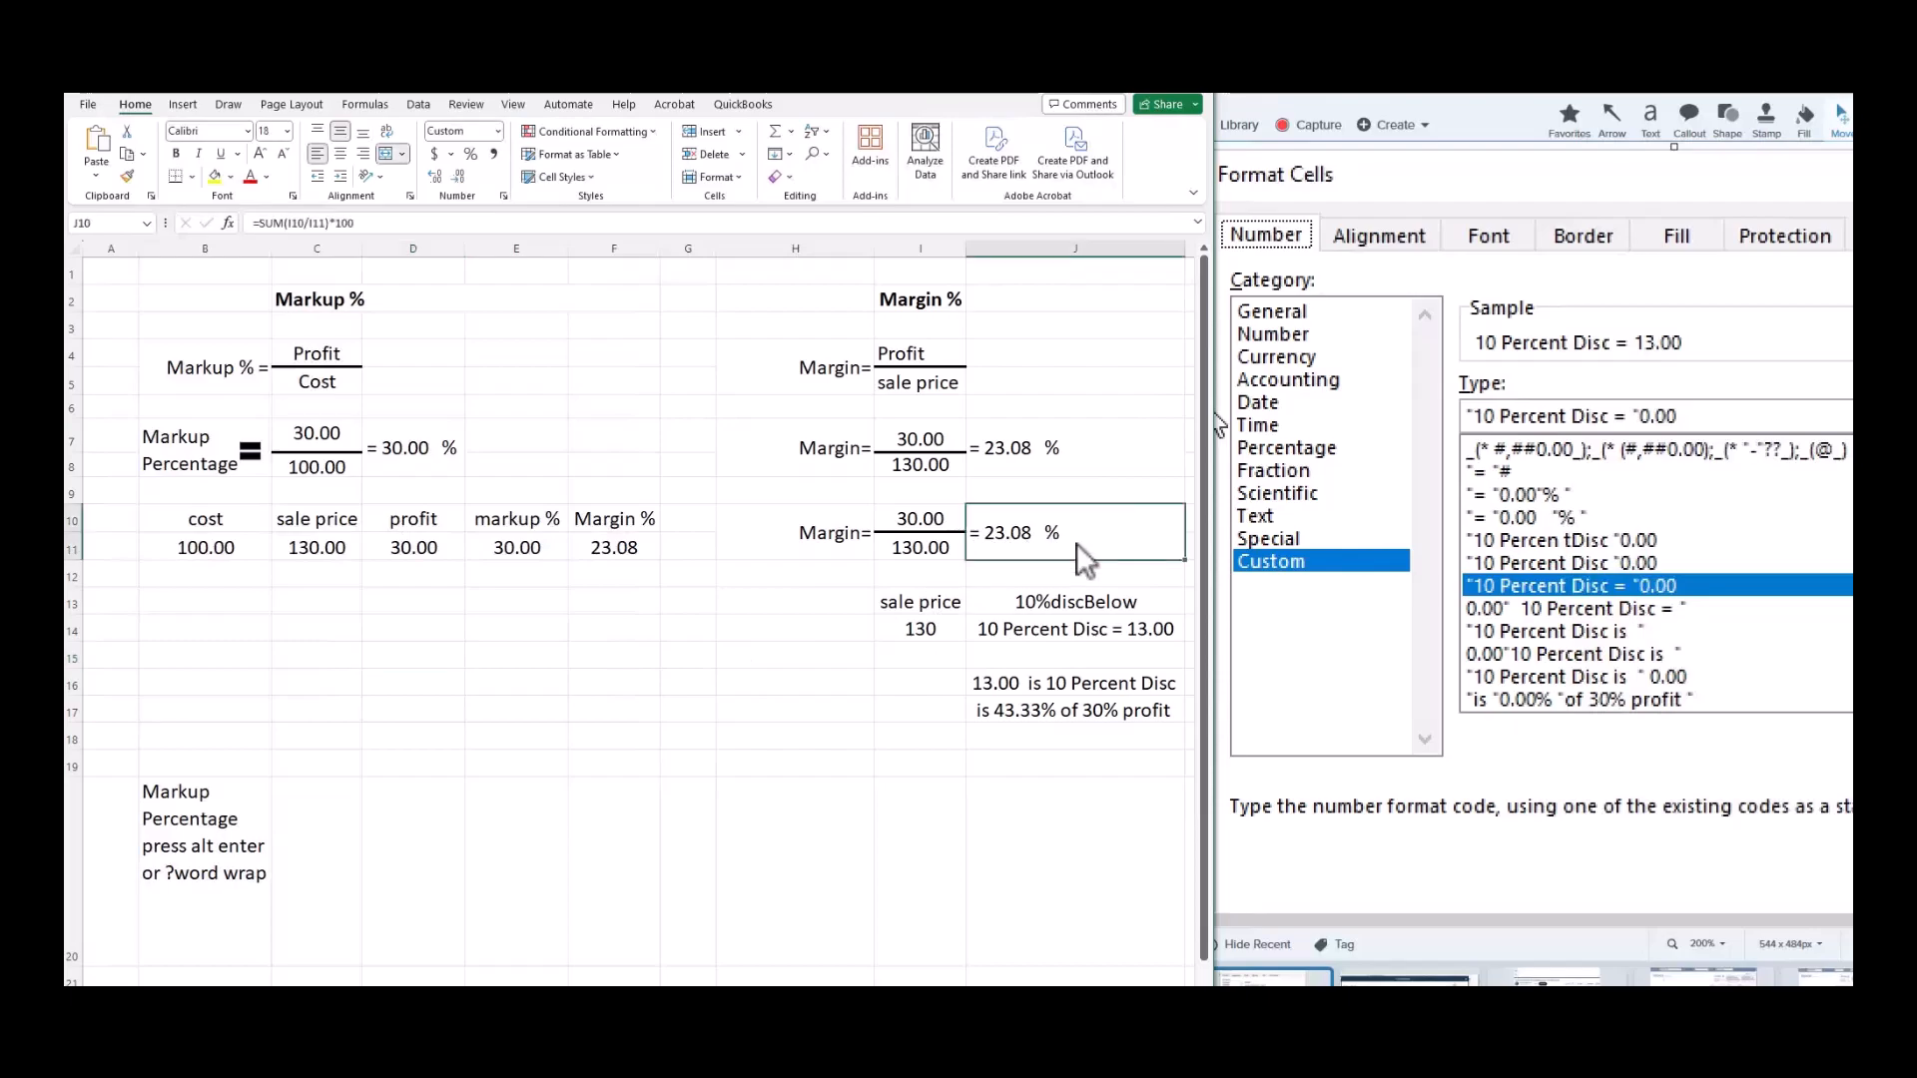
pyautogui.click(517, 481)
pyautogui.click(386, 647)
# Select the equals sign beside Markup Percentage and inspect D7's =SUM(C7/C8)*100 formula.
pyautogui.click(248, 459)
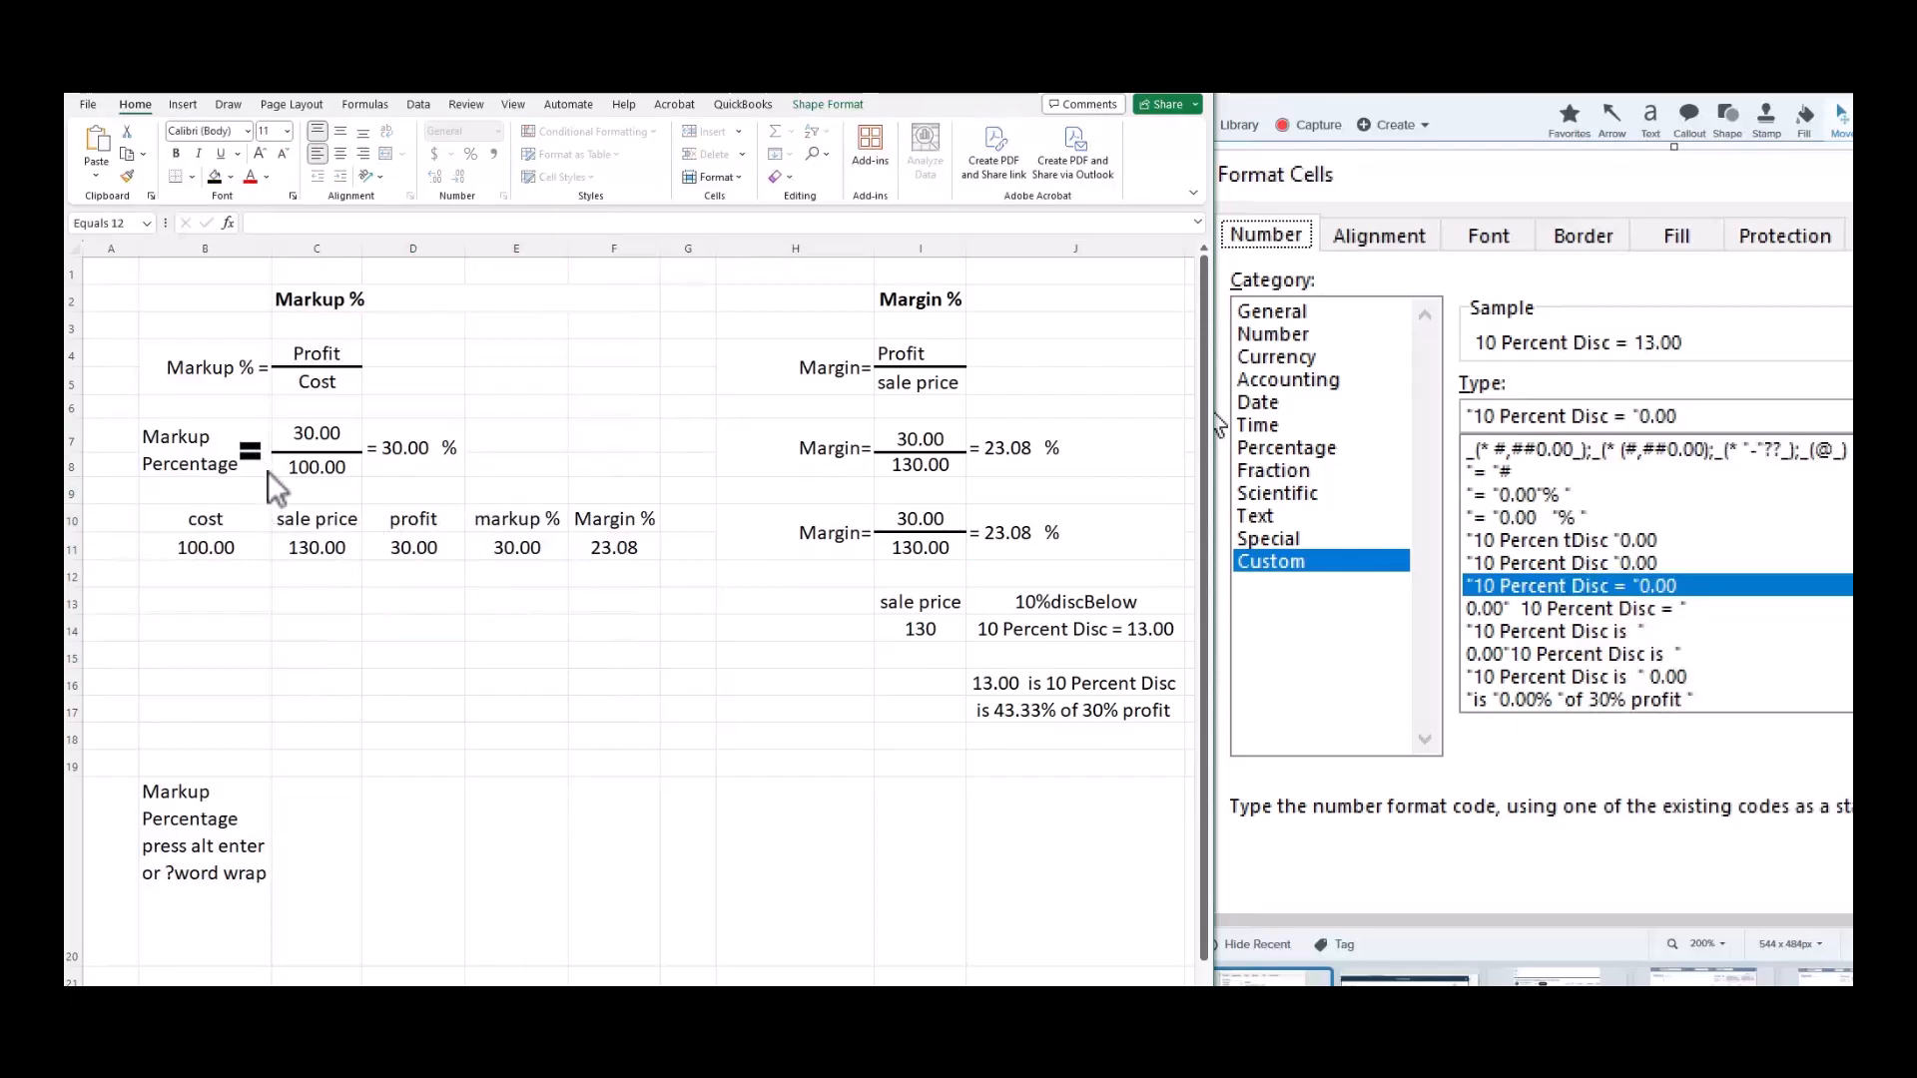
pyautogui.click(435, 475)
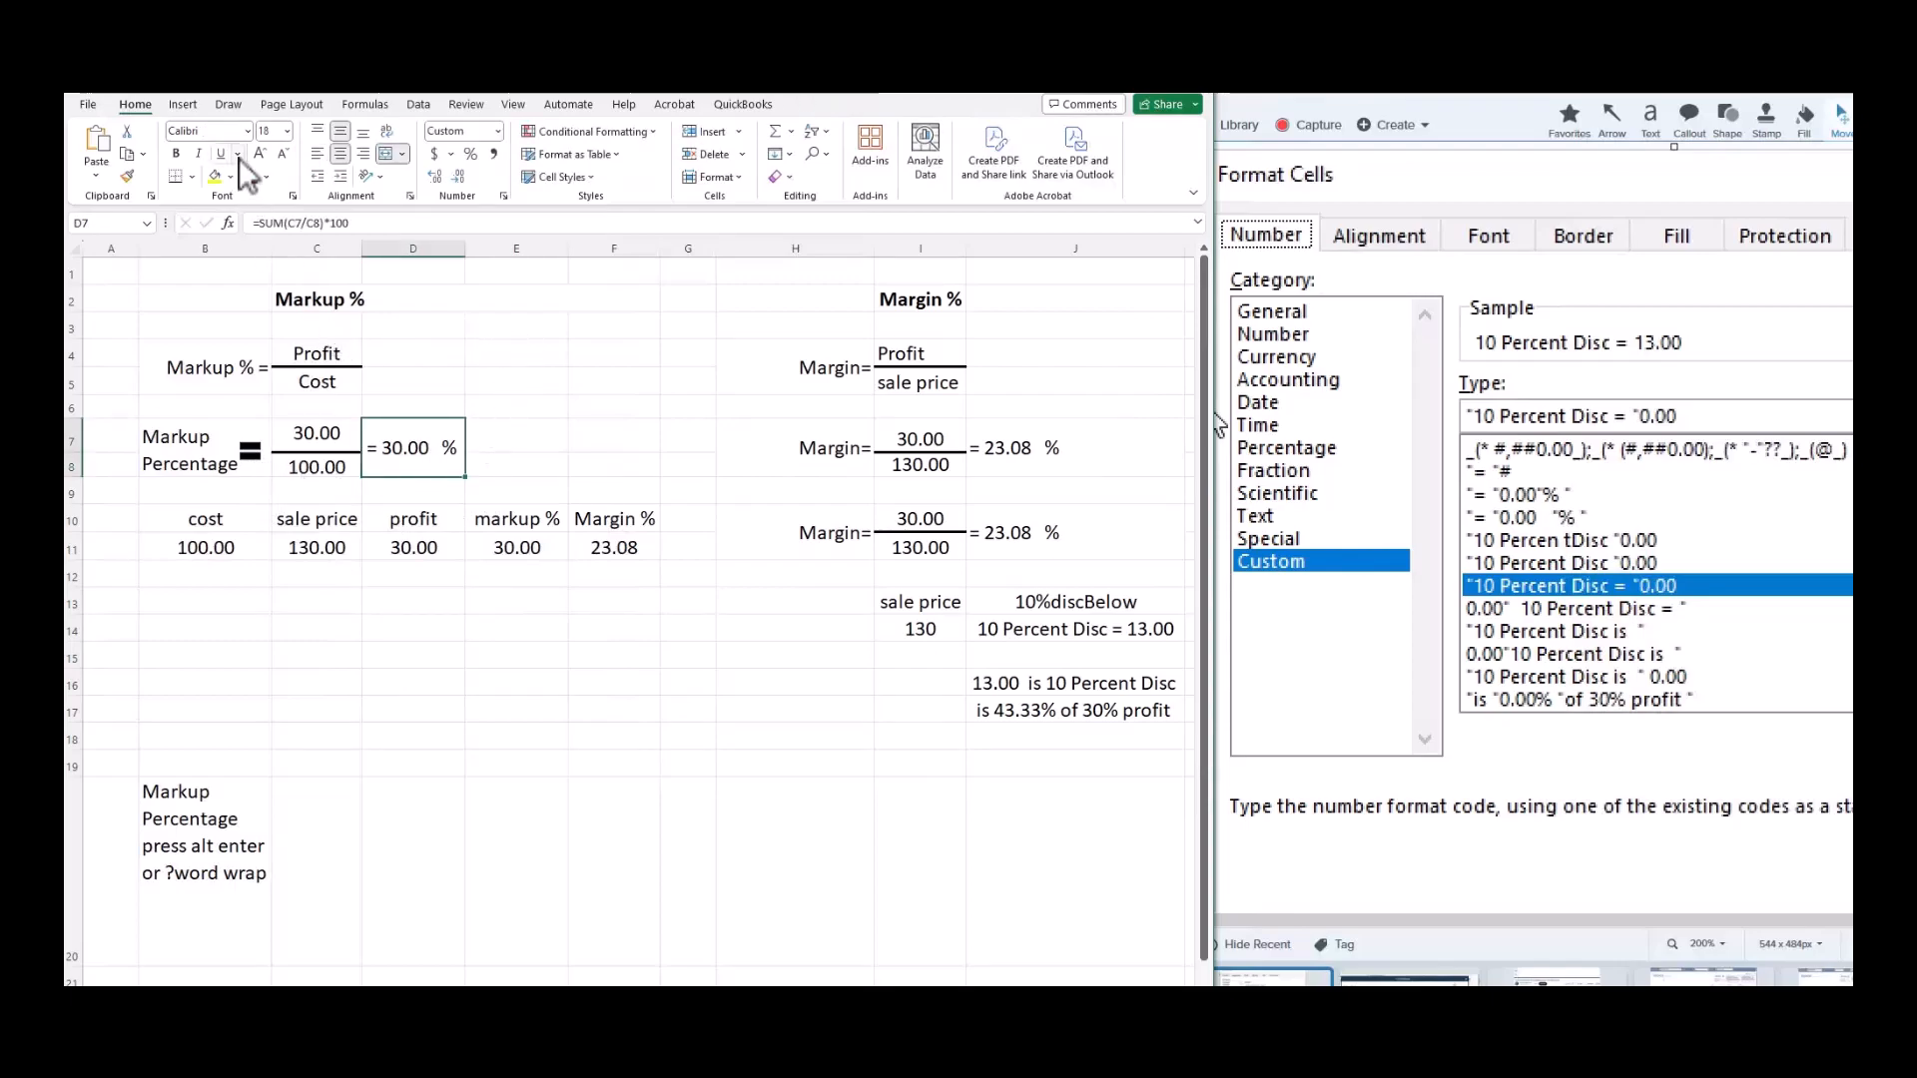
pyautogui.click(180, 106)
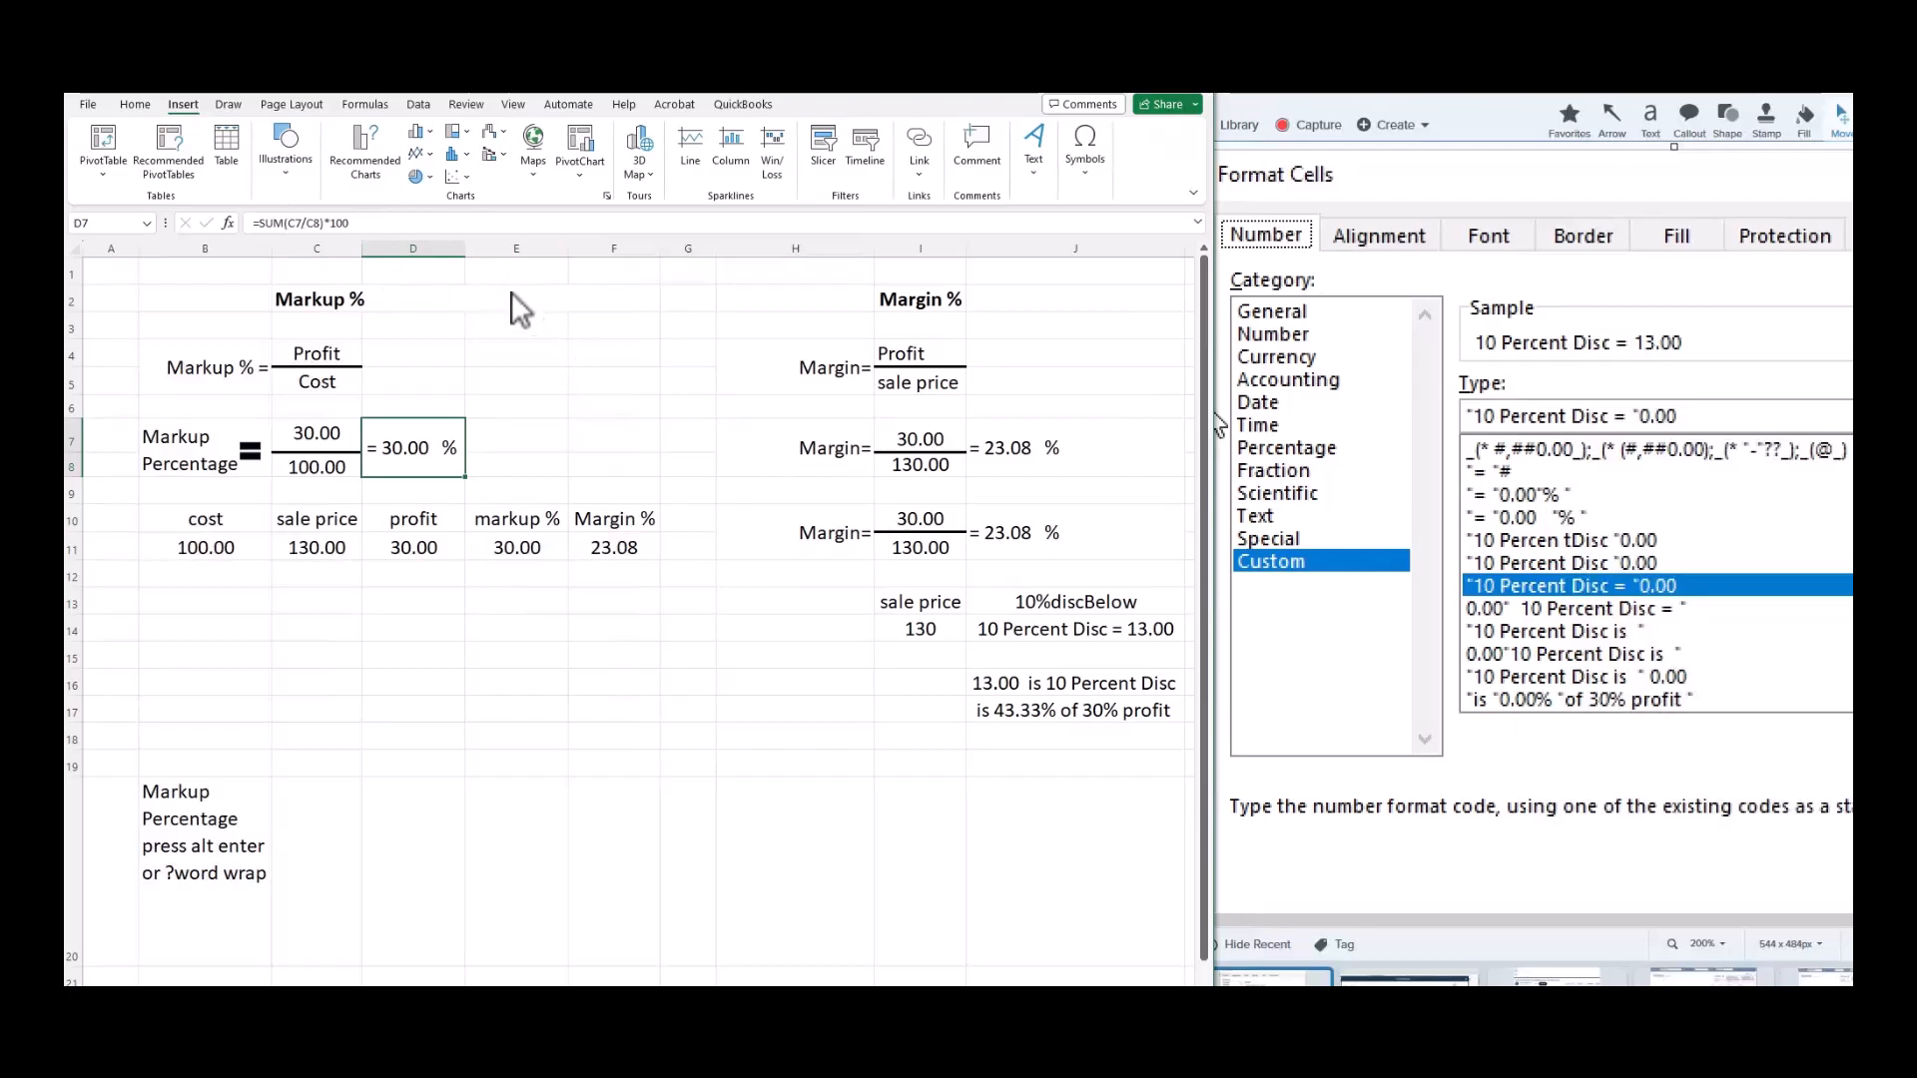
# Widen the Excel window to show more columns, keeping the Insert ribbon displayed.
pyautogui.click(226, 104)
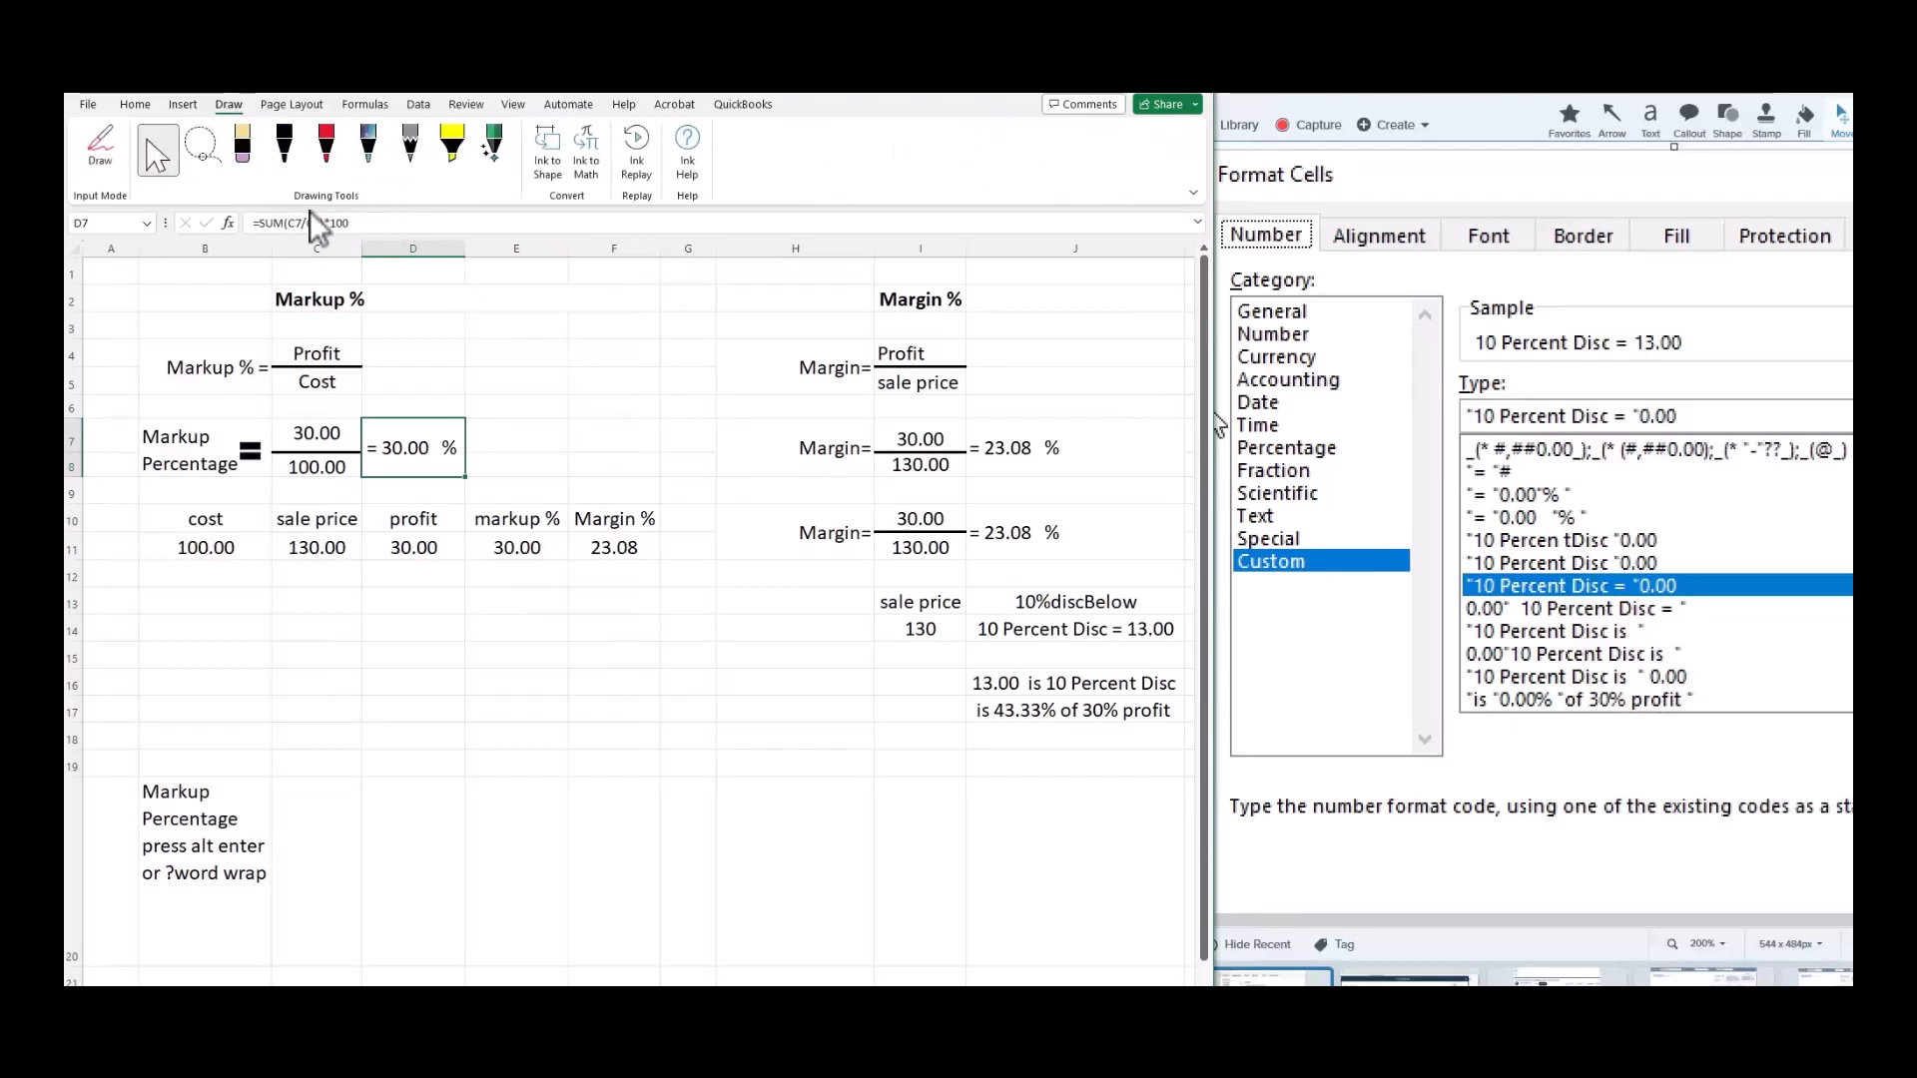
pyautogui.click(183, 103)
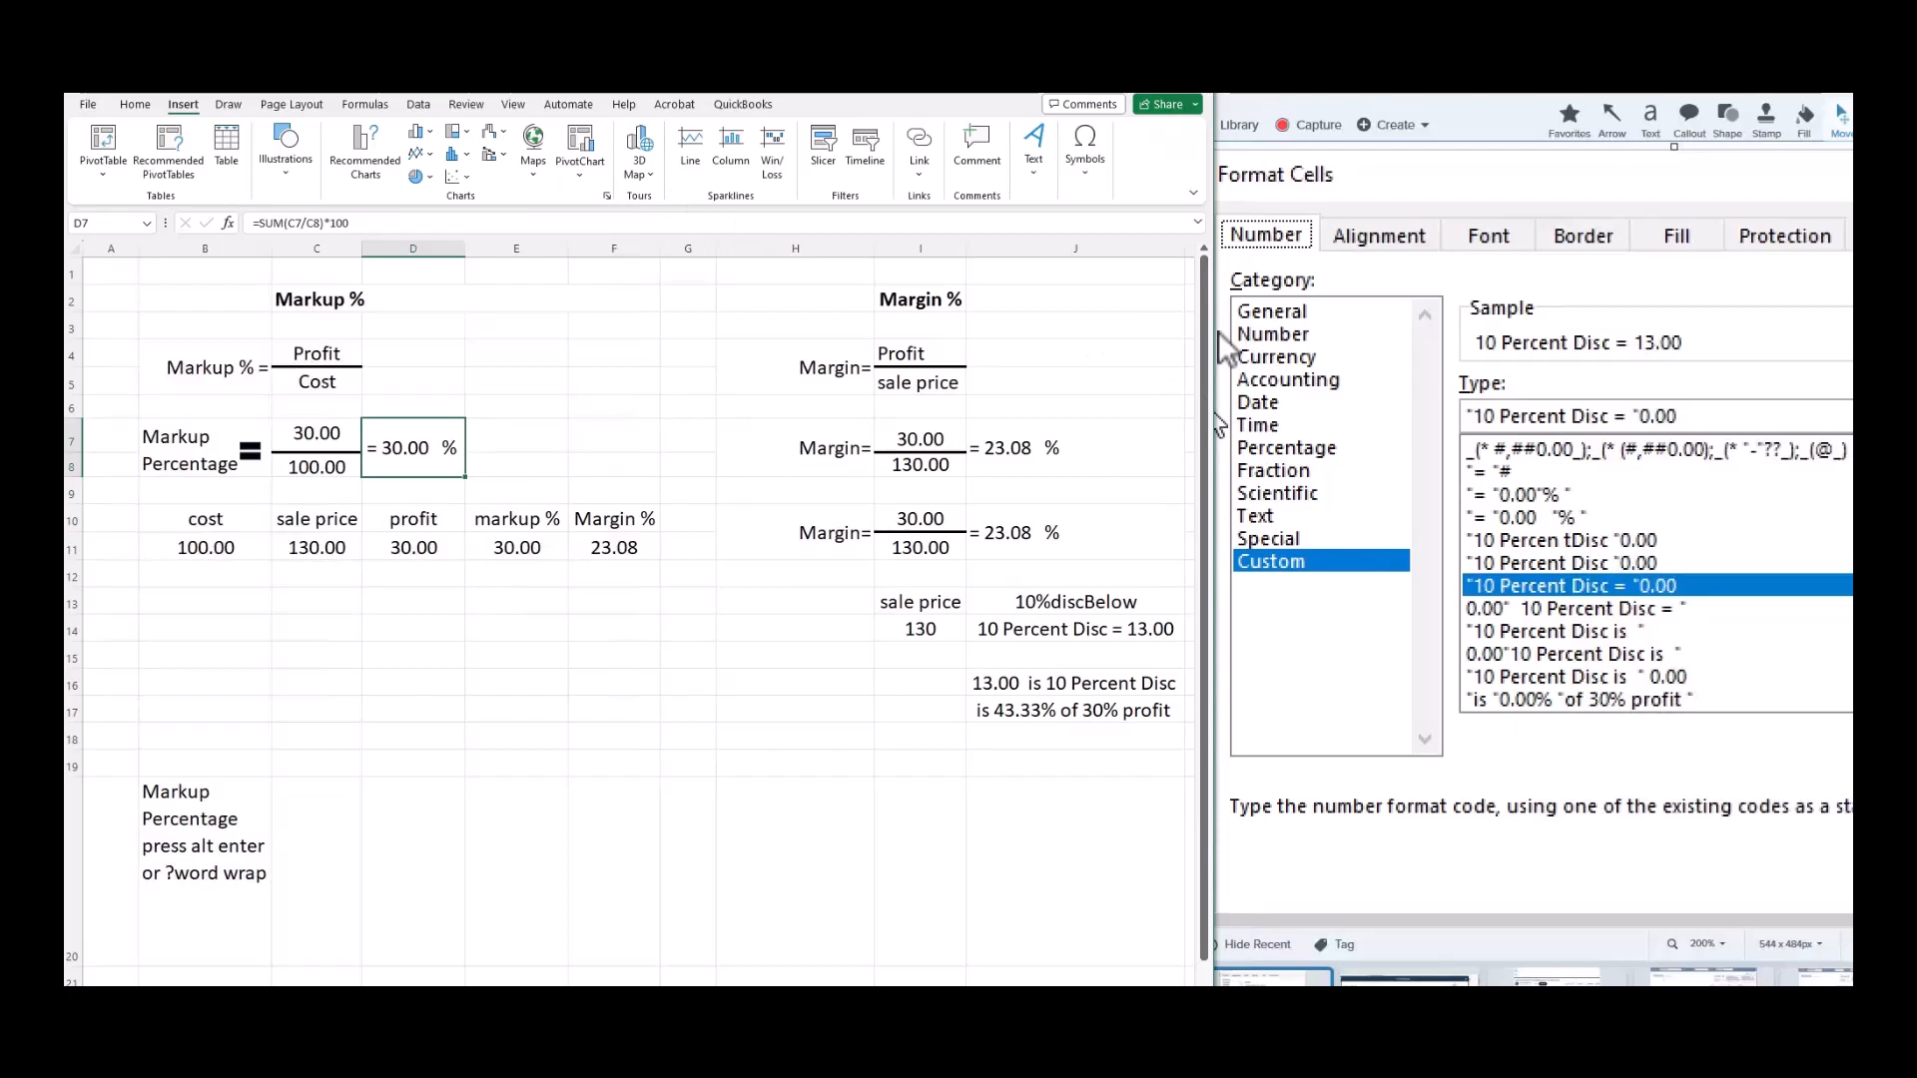
pyautogui.moveTo(1214, 327); pyautogui.dragTo(1770, 329)
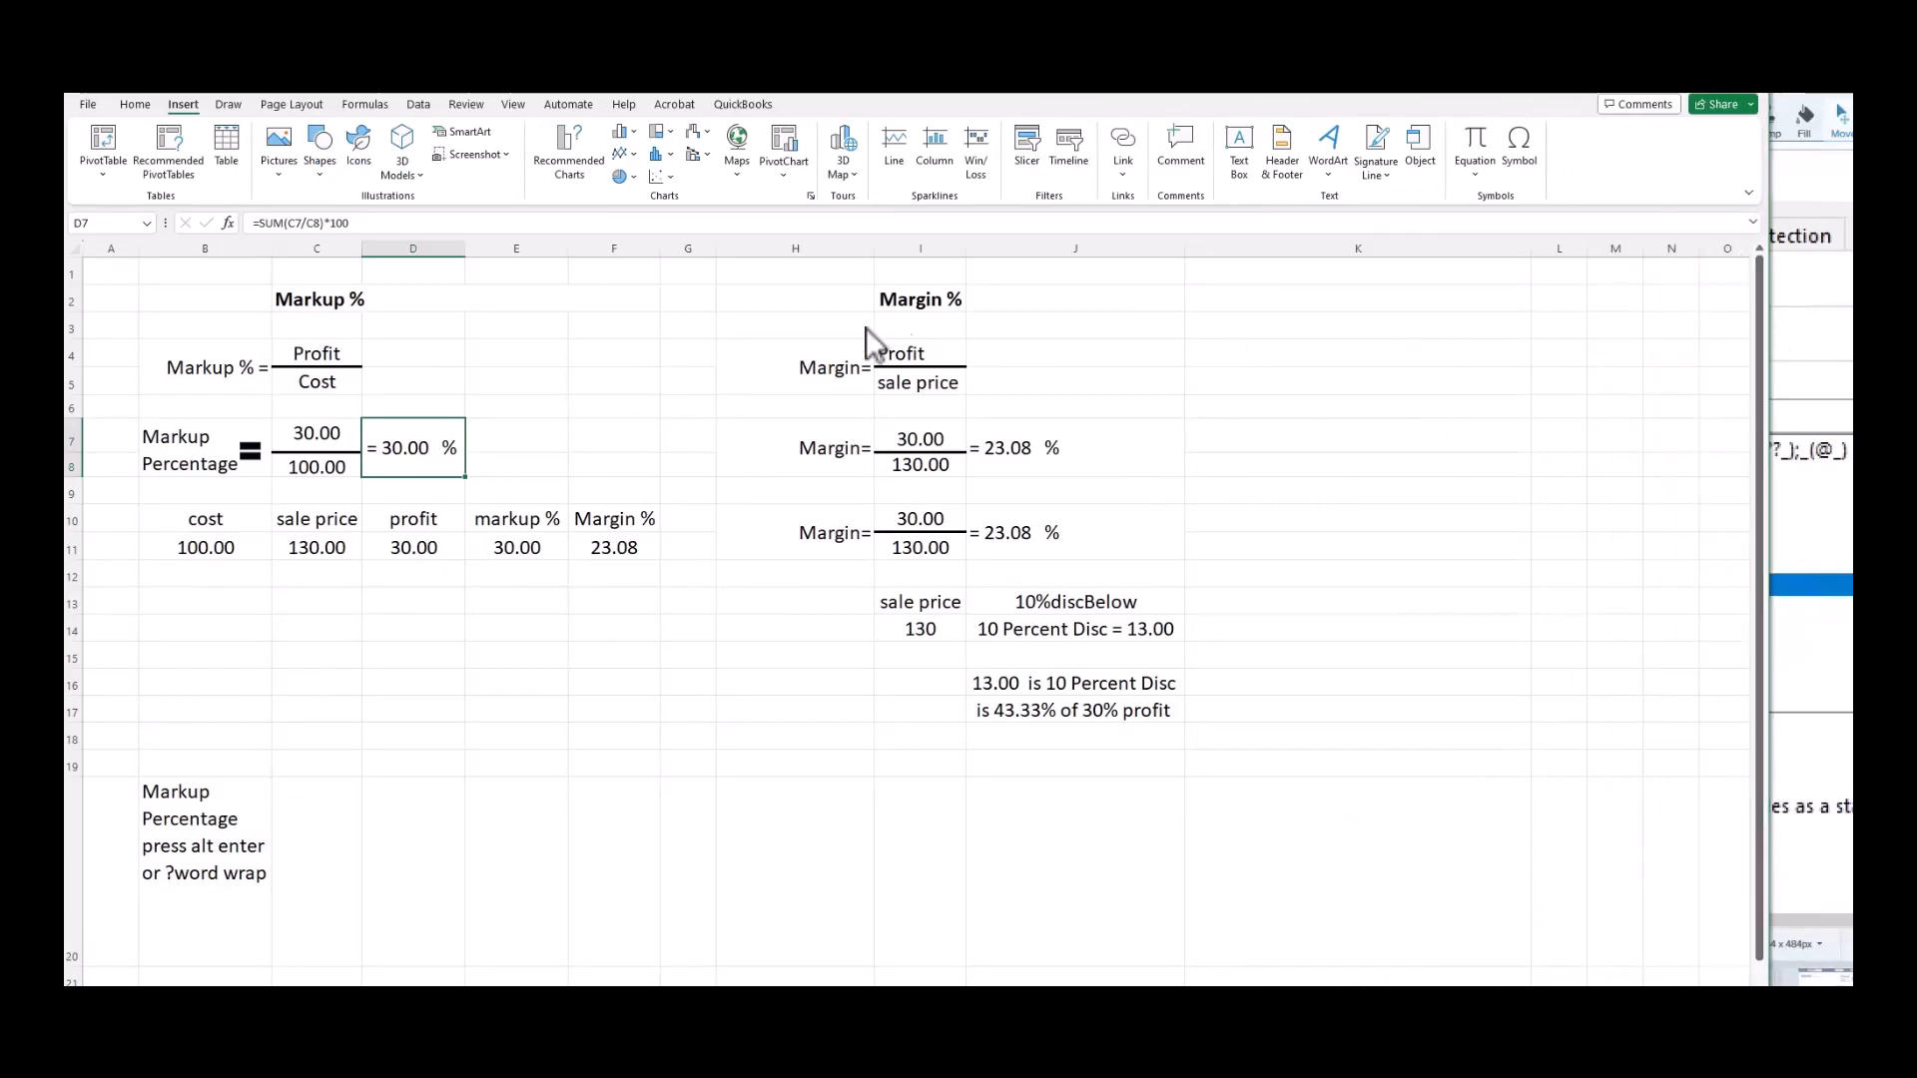
# Browse the Insert Shapes gallery for the Equals shape, then dismiss it.
pyautogui.click(322, 177)
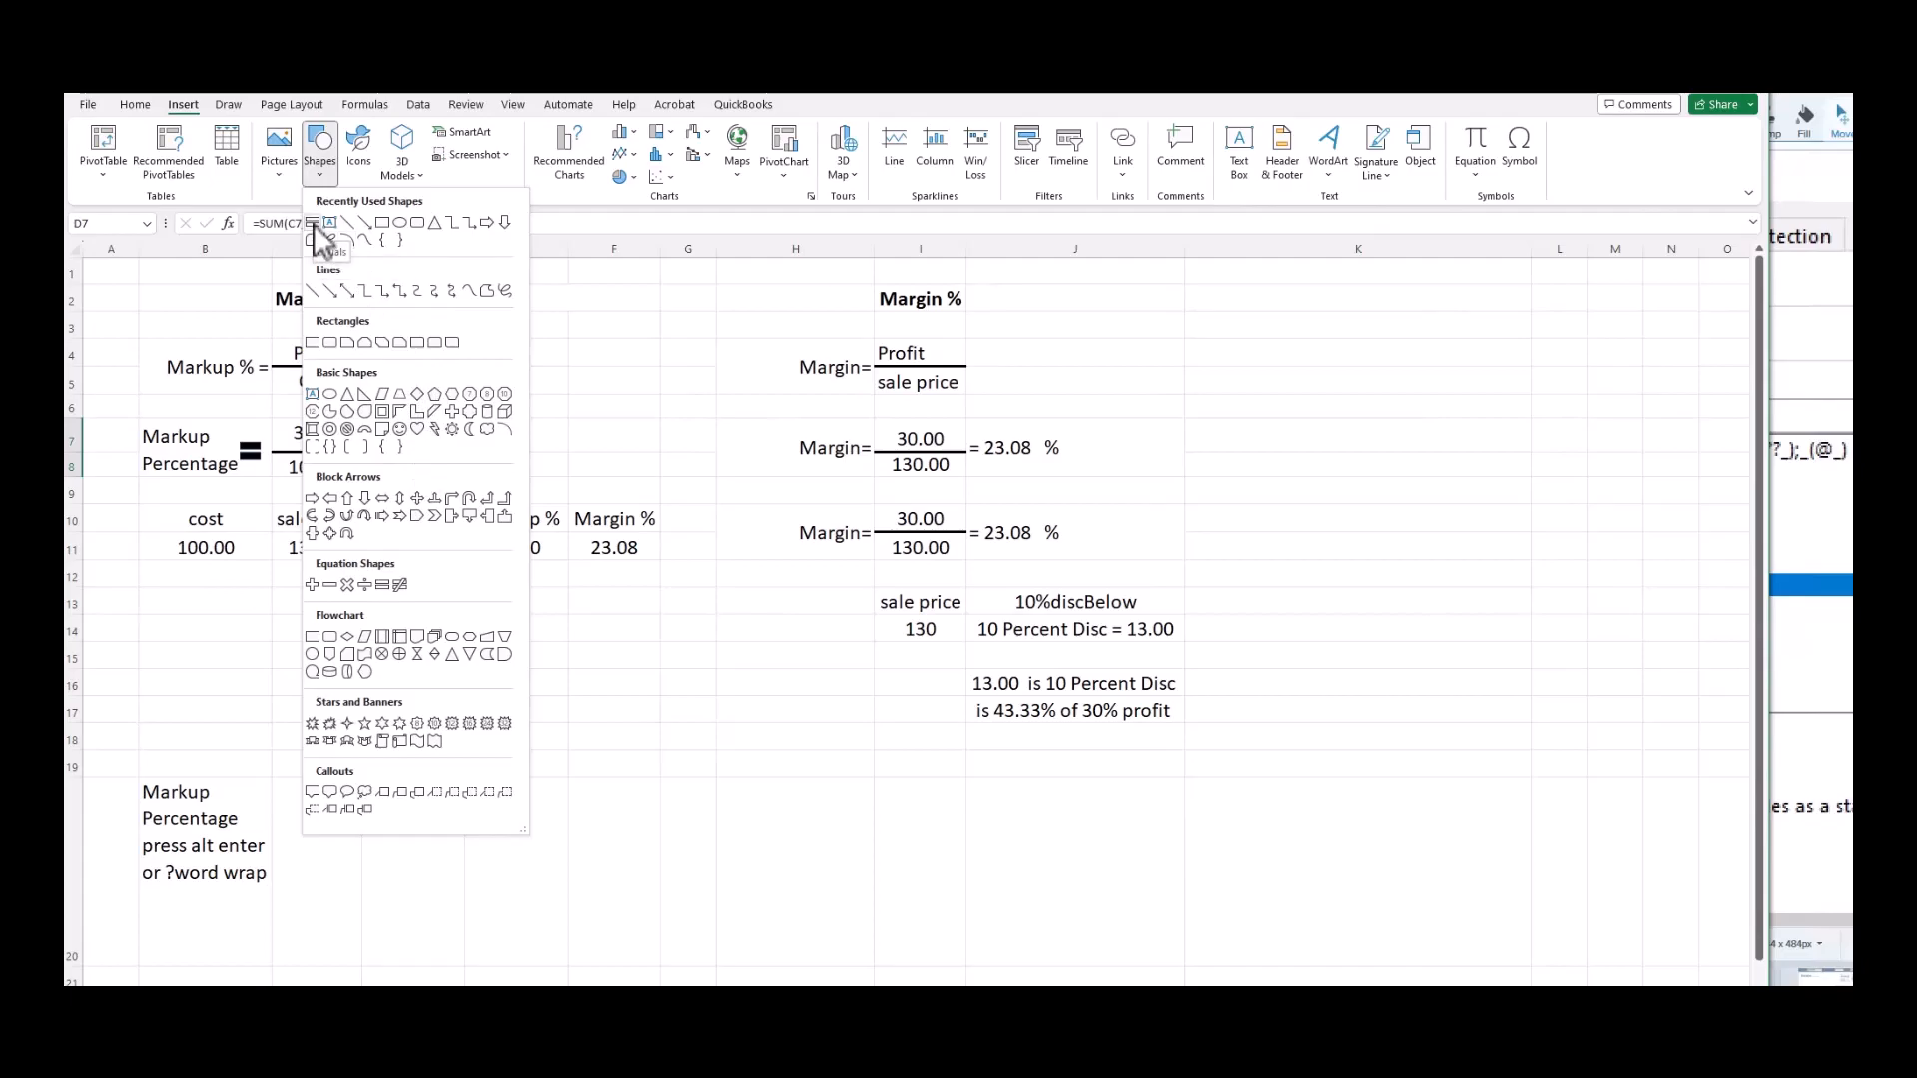
pyautogui.press('Escape')
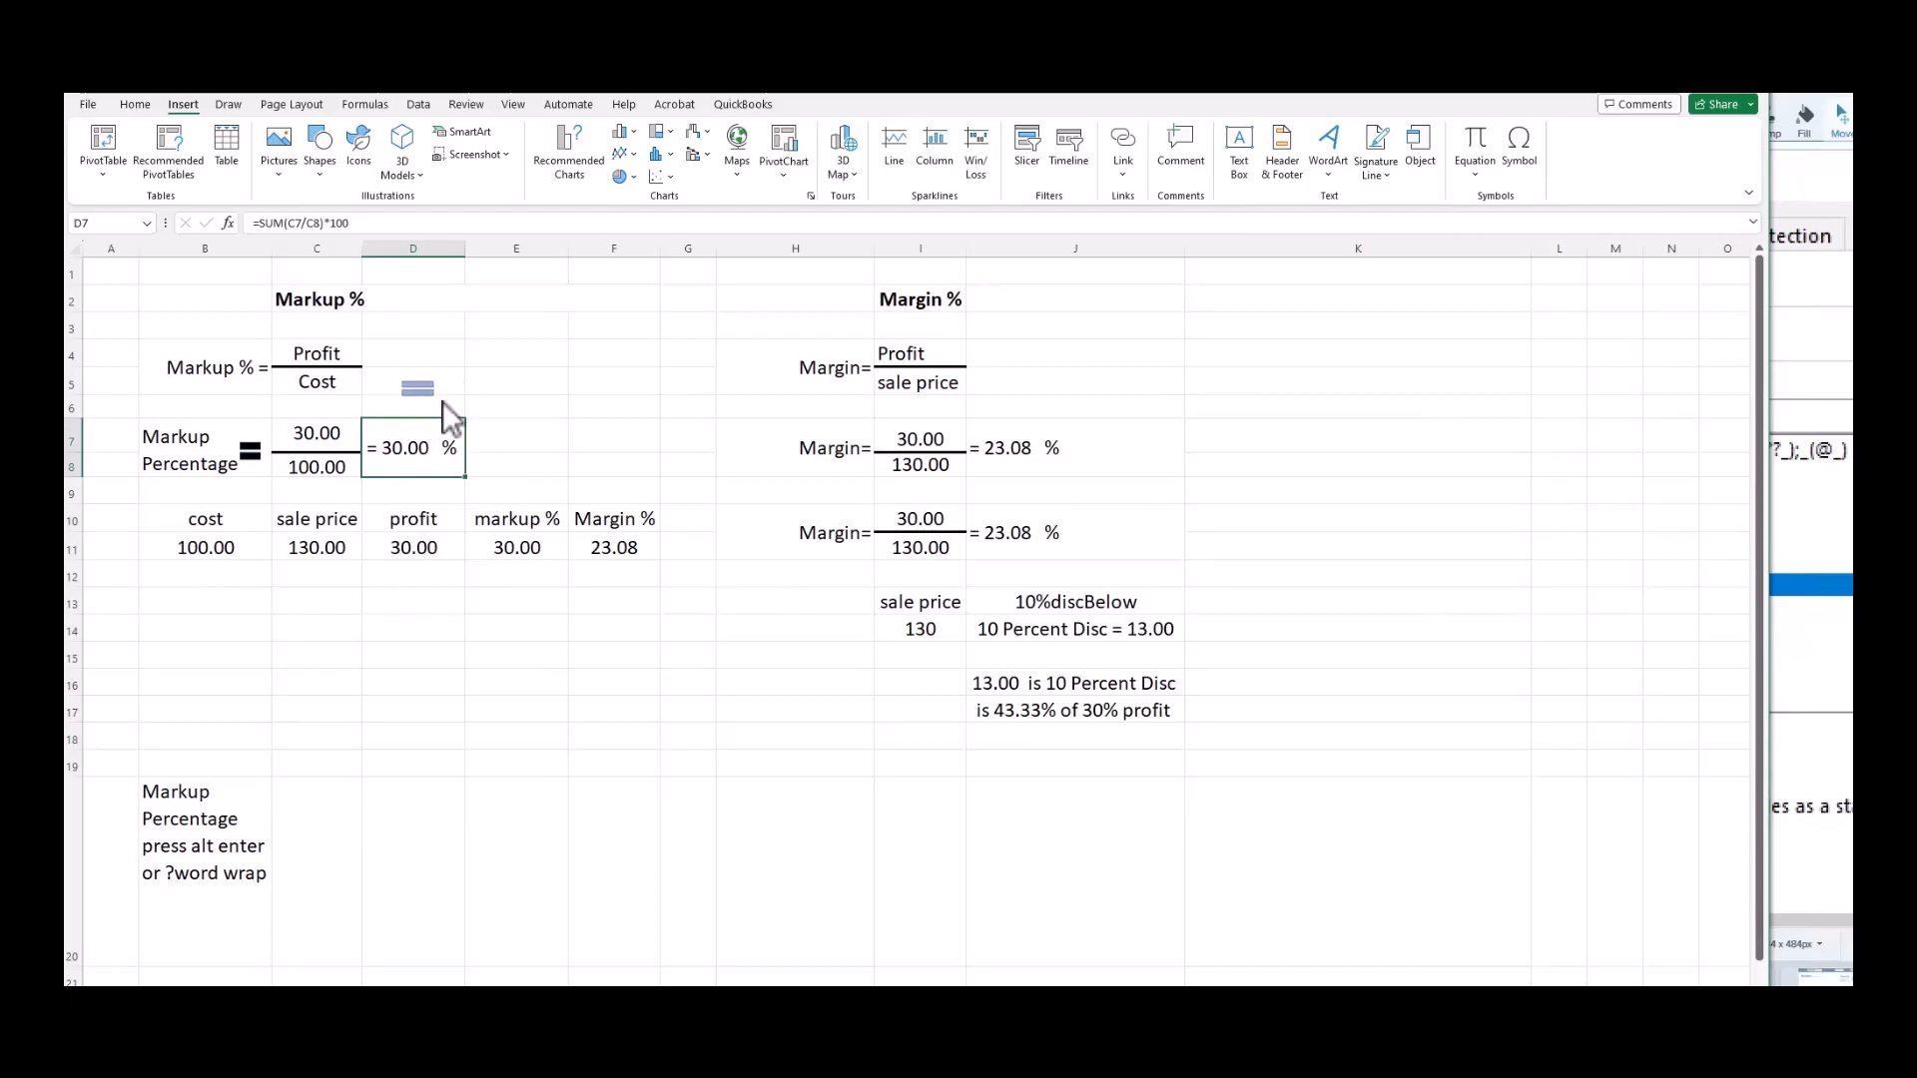
pyautogui.click(443, 402)
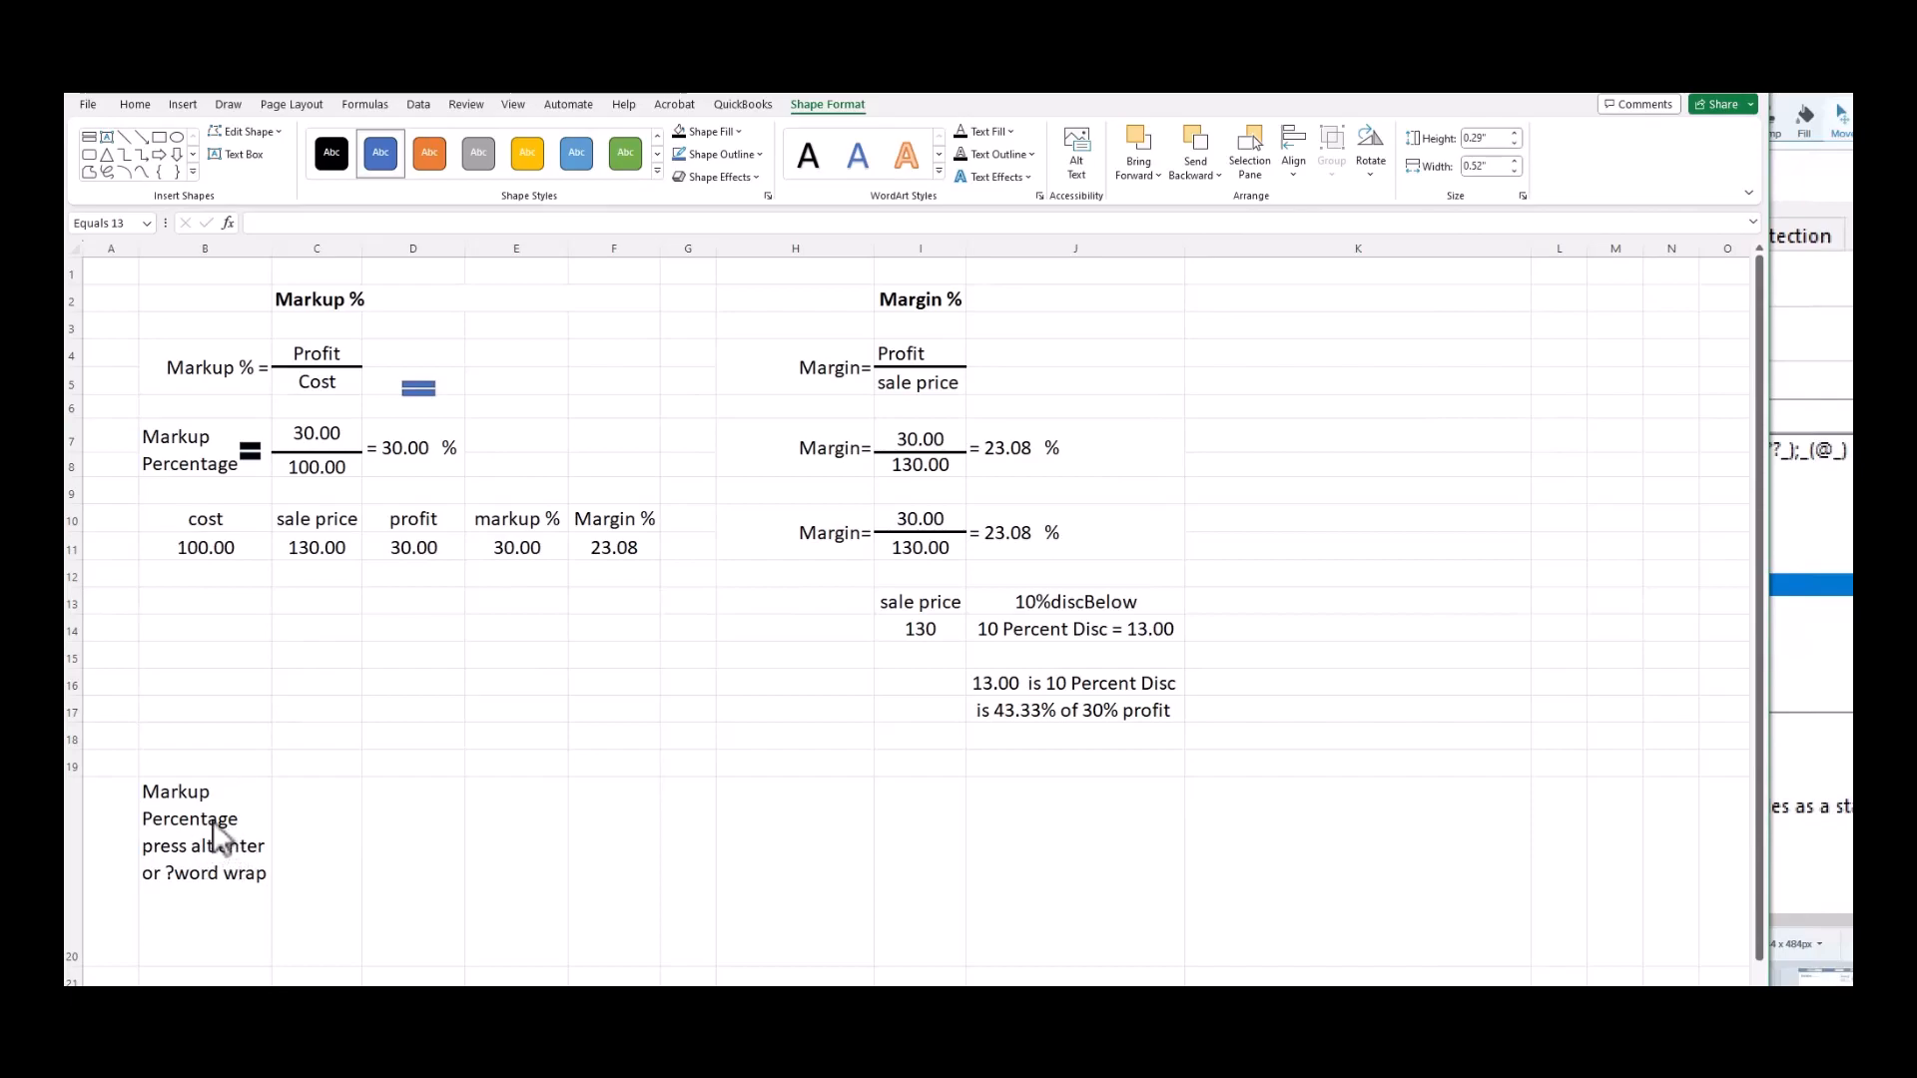
pyautogui.click(205, 661)
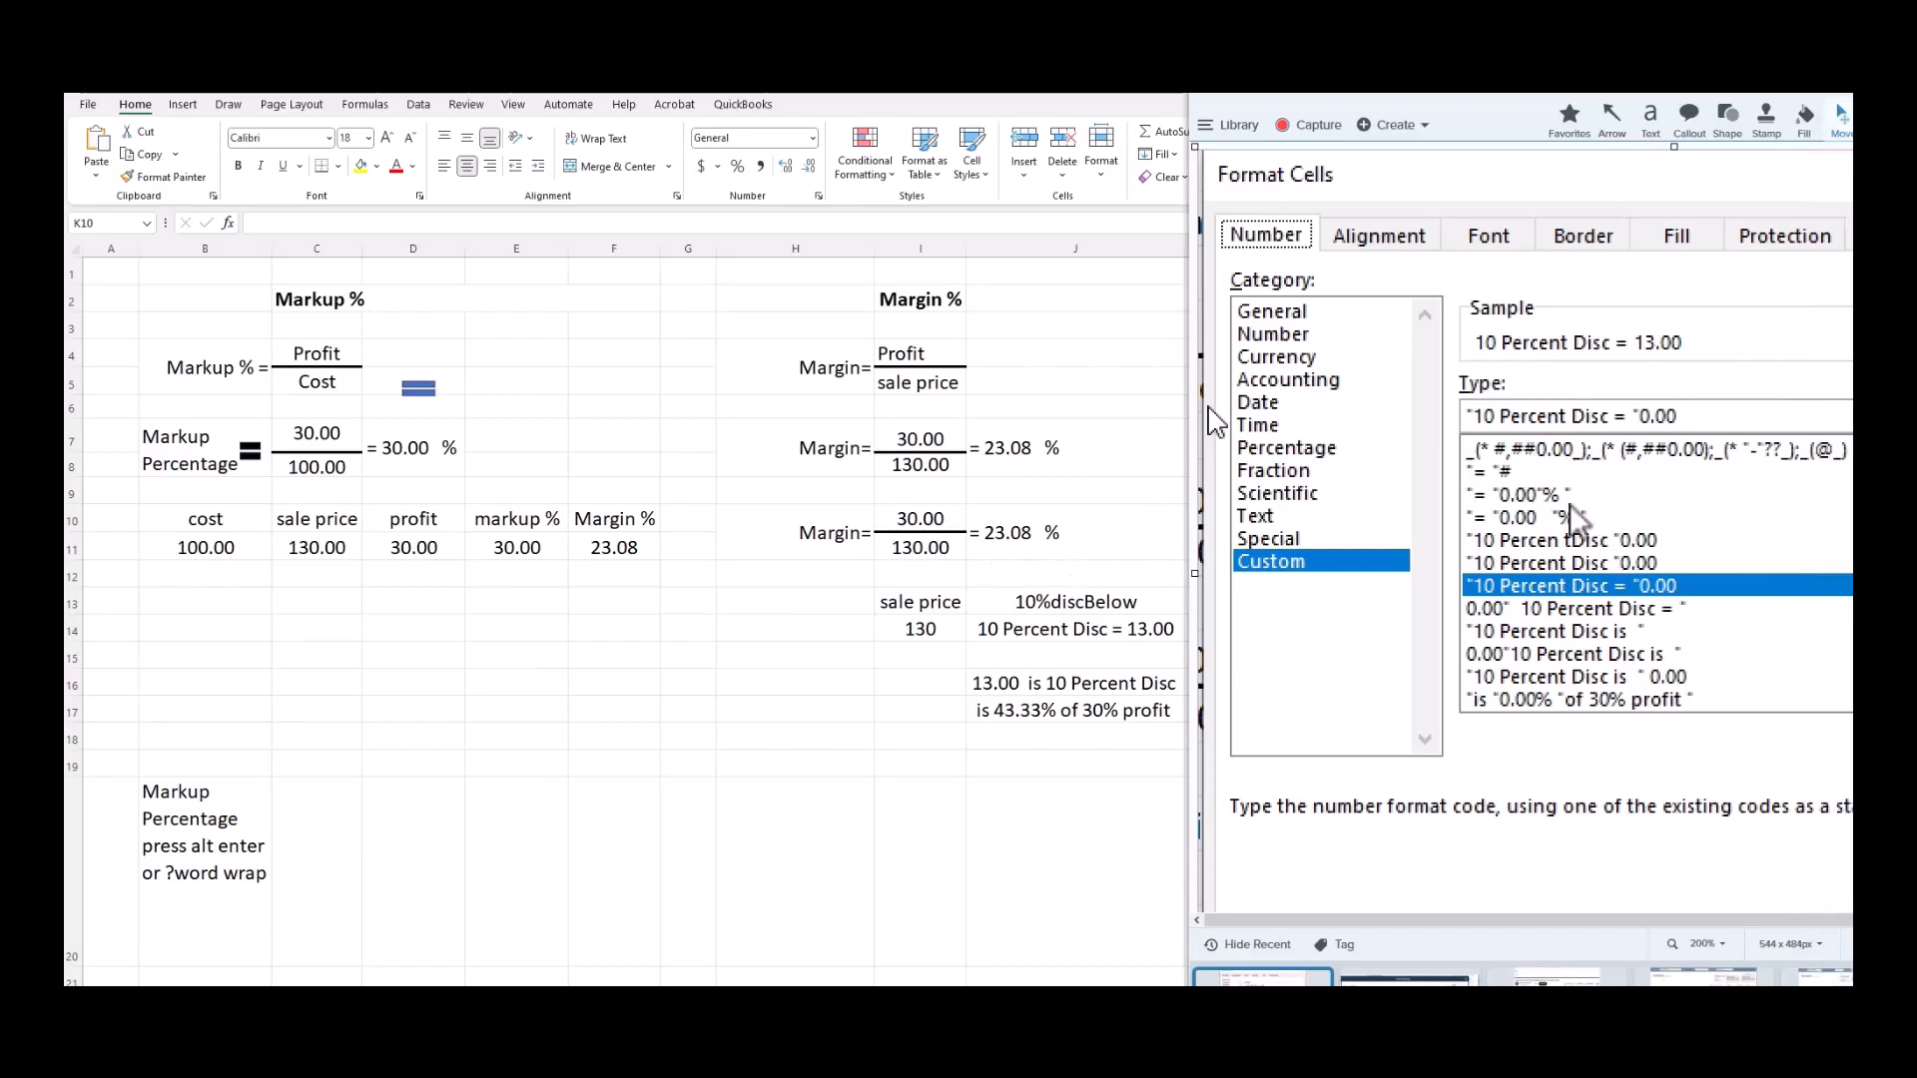
pyautogui.click(1018, 542)
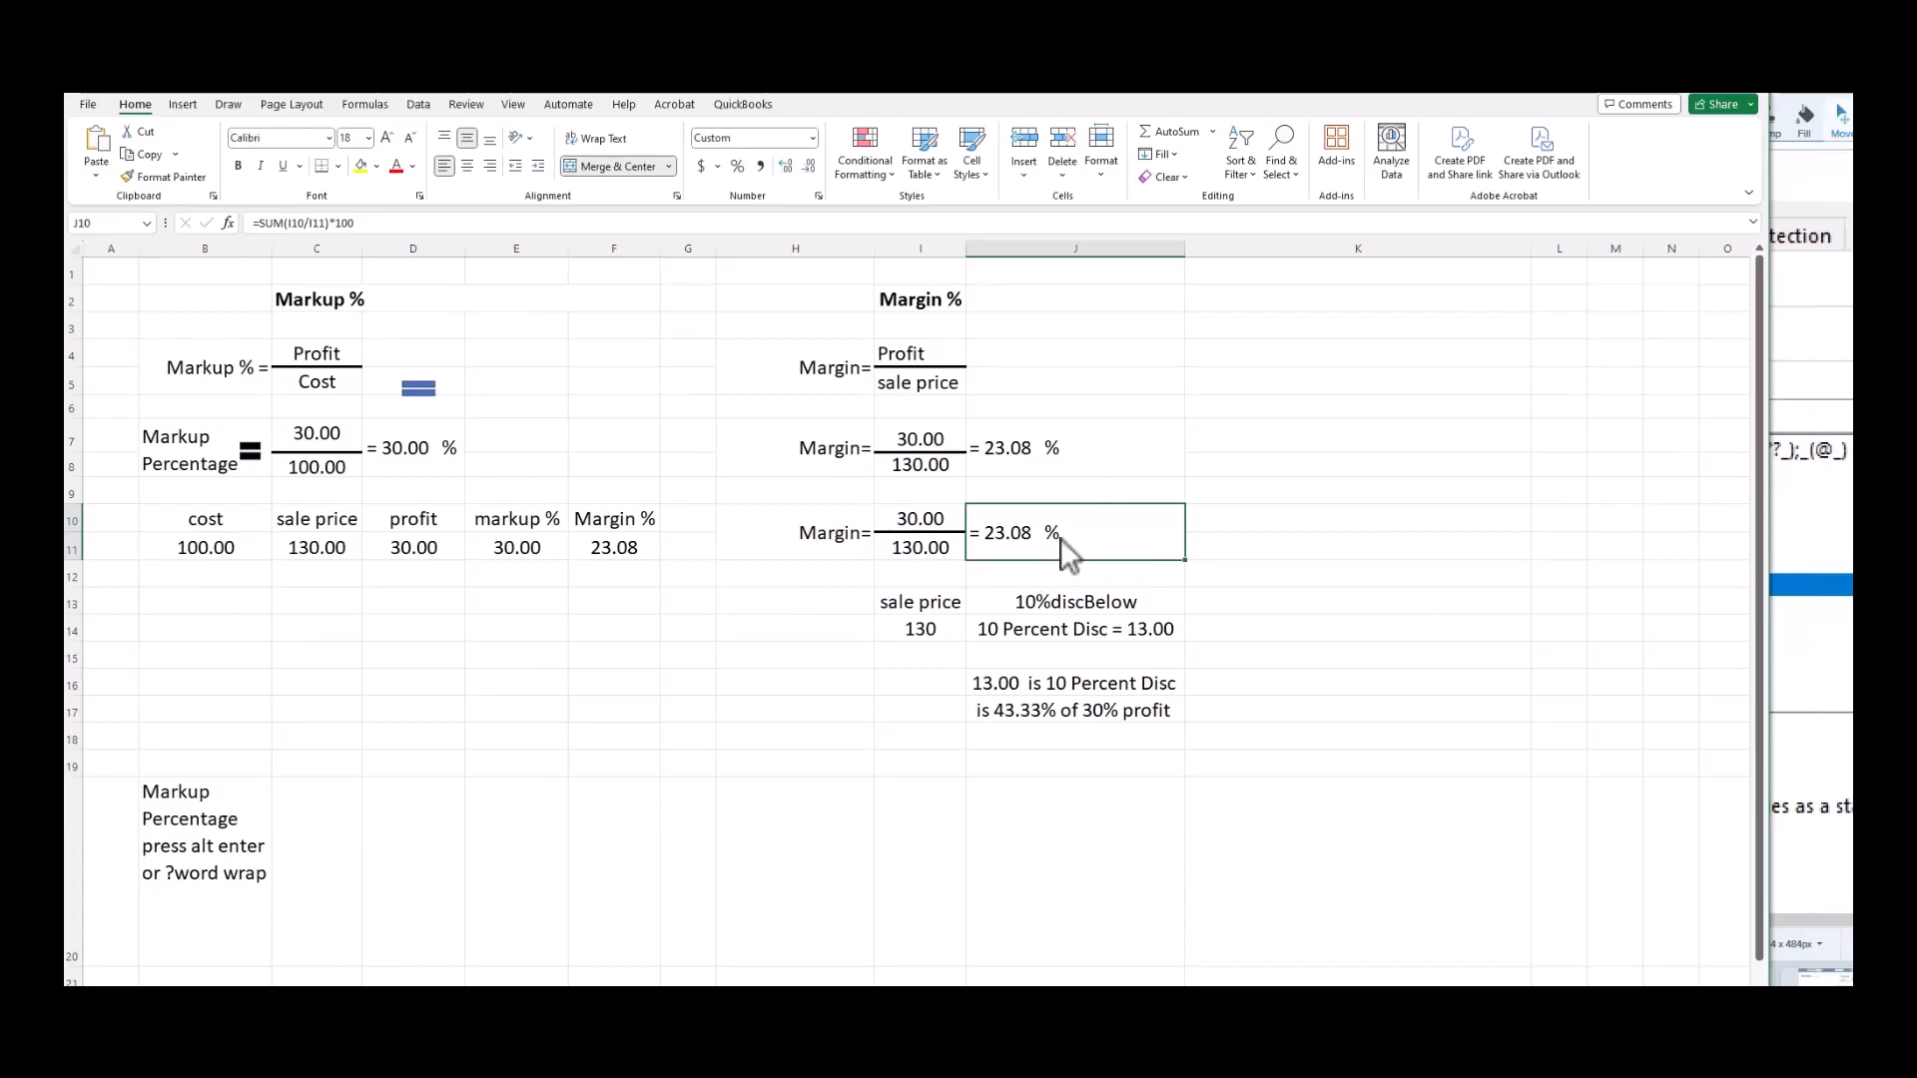
# Review J10's Custom number format code producing '= 23.08 %', then cancel Format Cells unchanged.
pyautogui.rightClick(1061, 537)
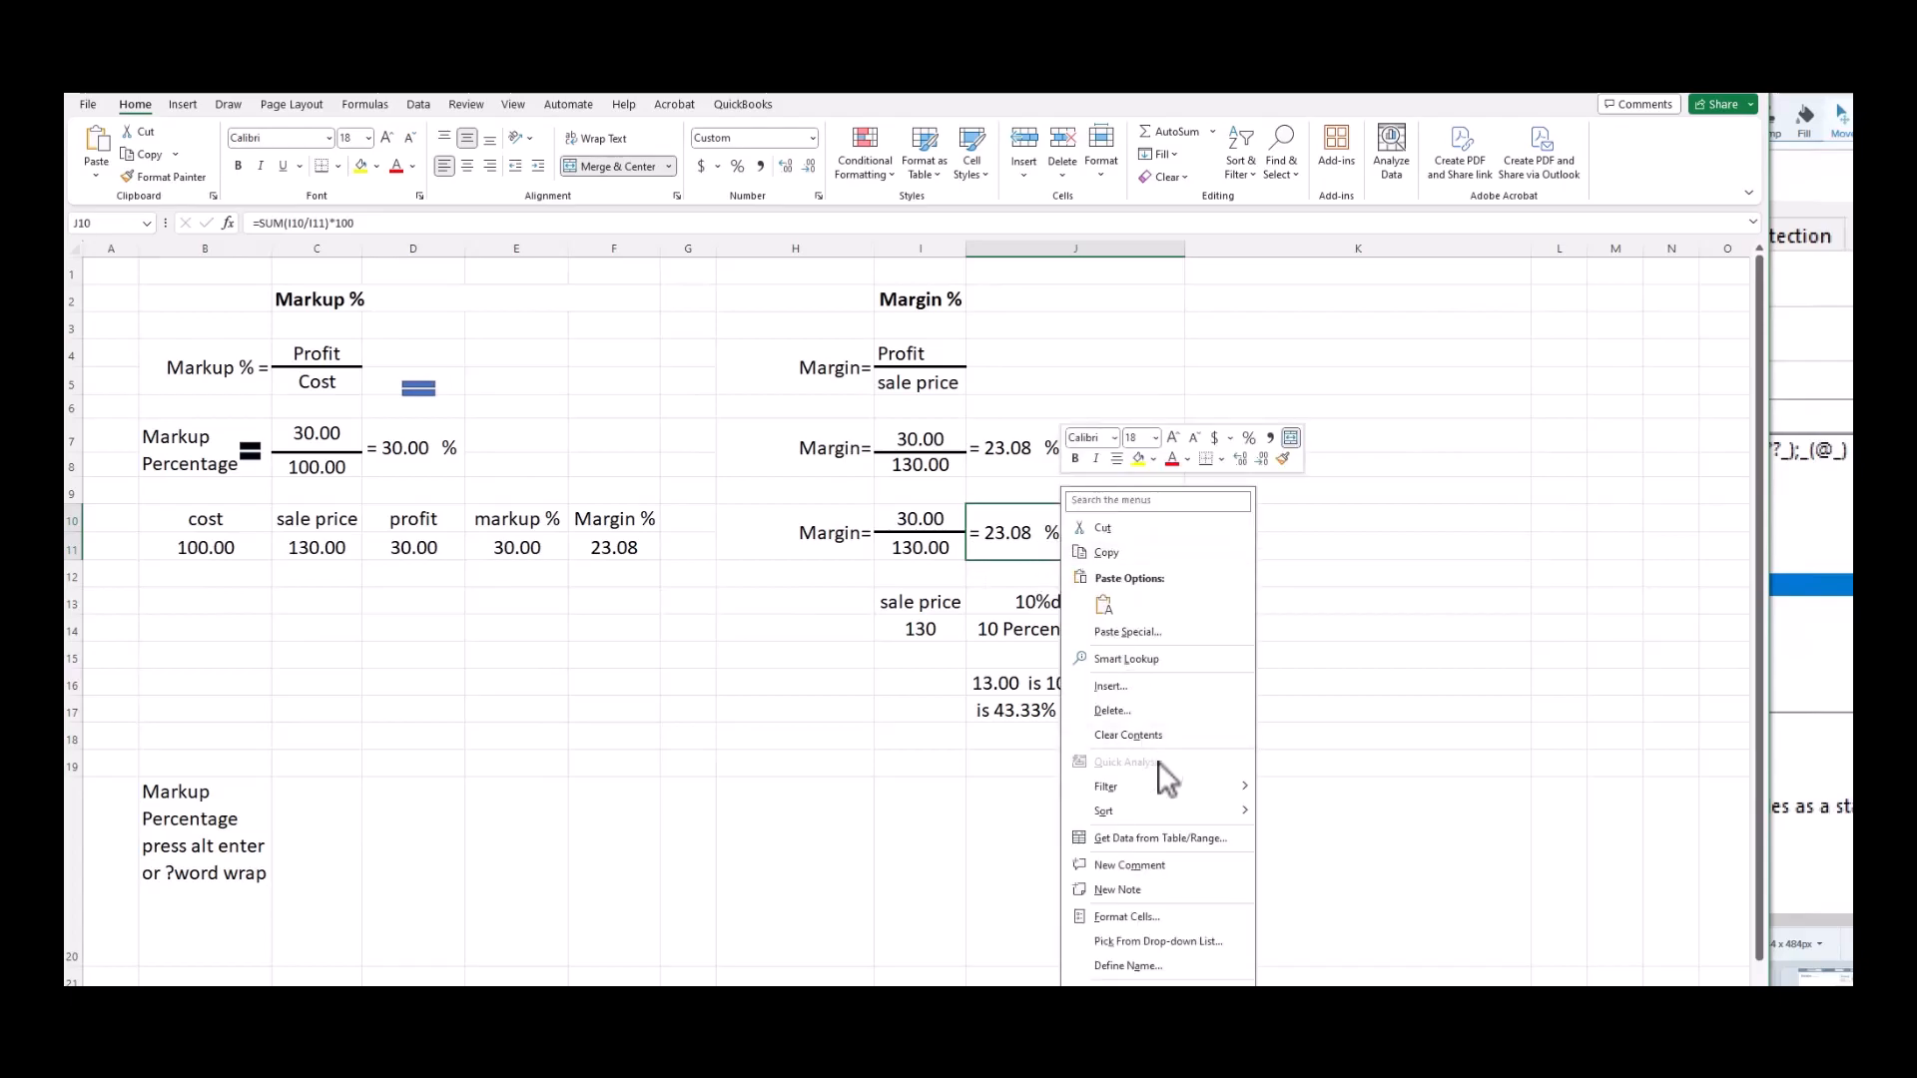
pyautogui.click(1163, 921)
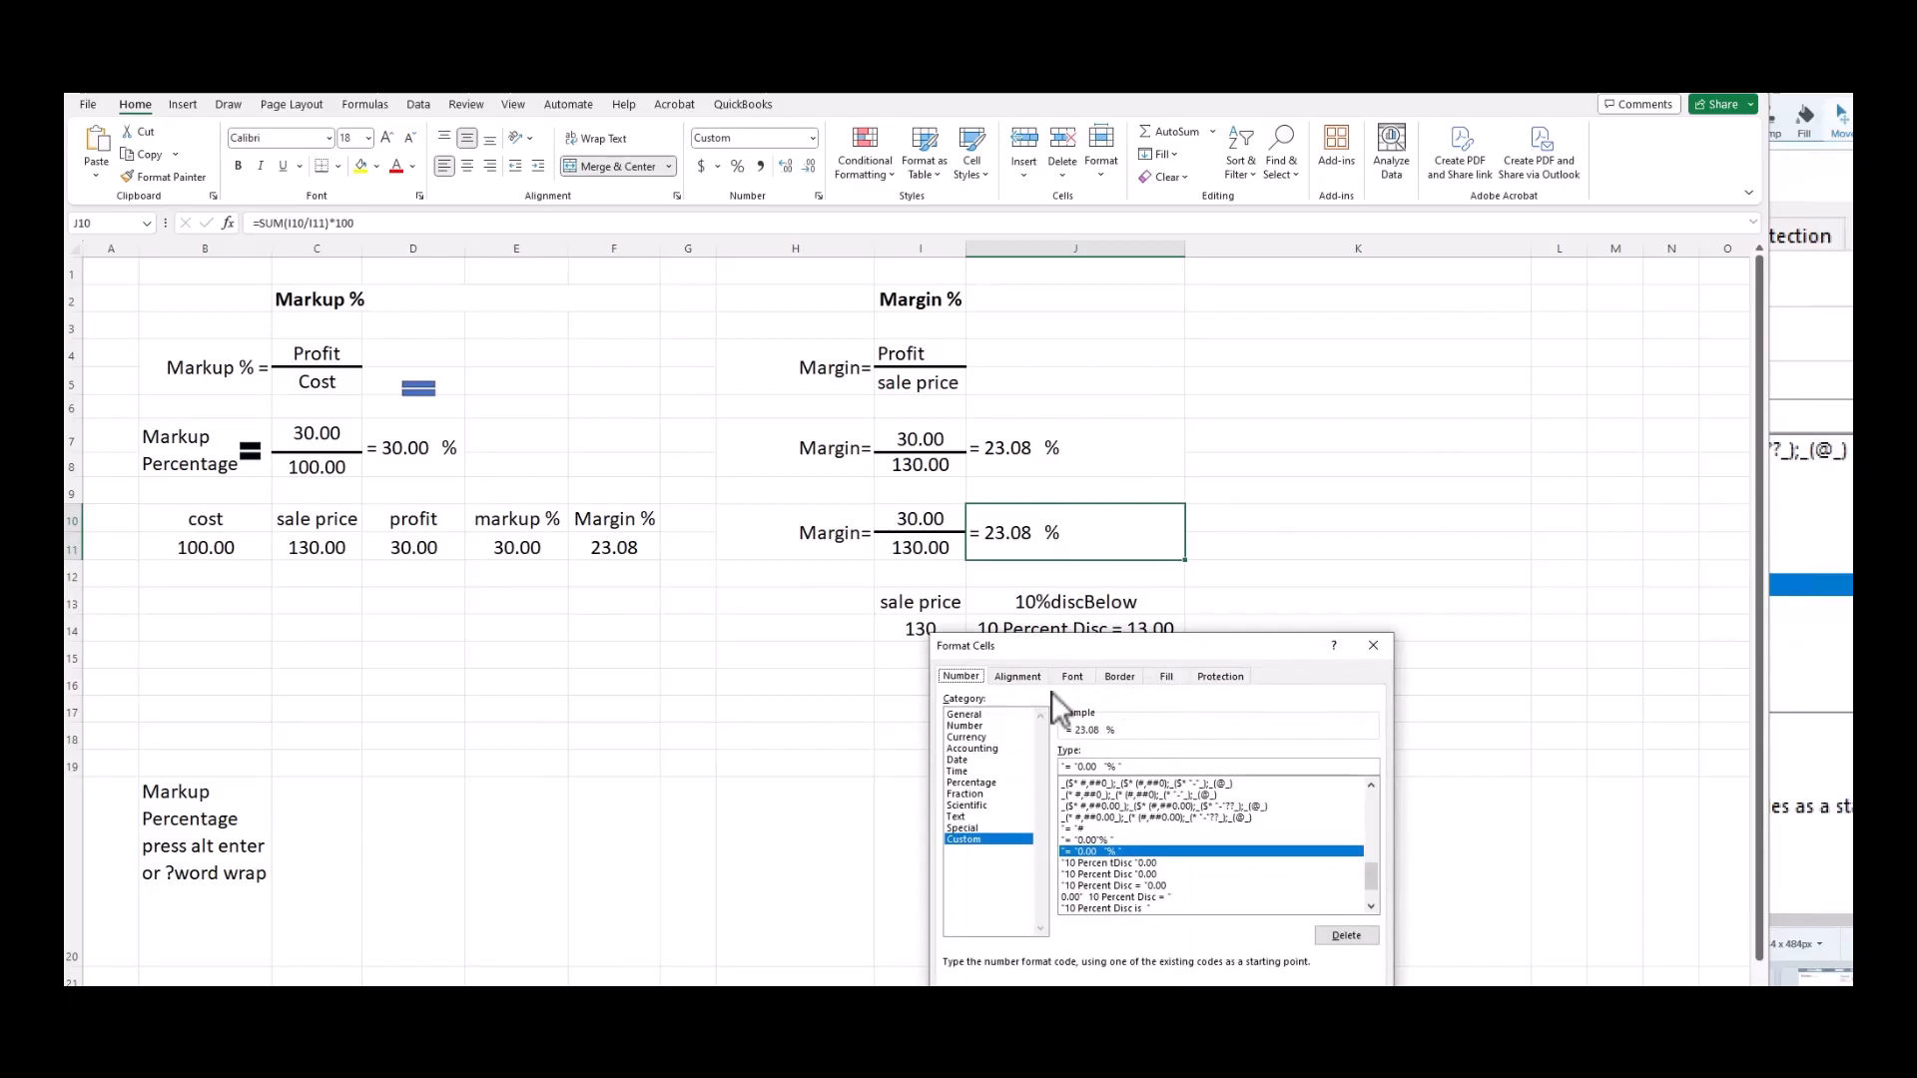
pyautogui.moveTo(1159, 641); pyautogui.dragTo(607, 301)
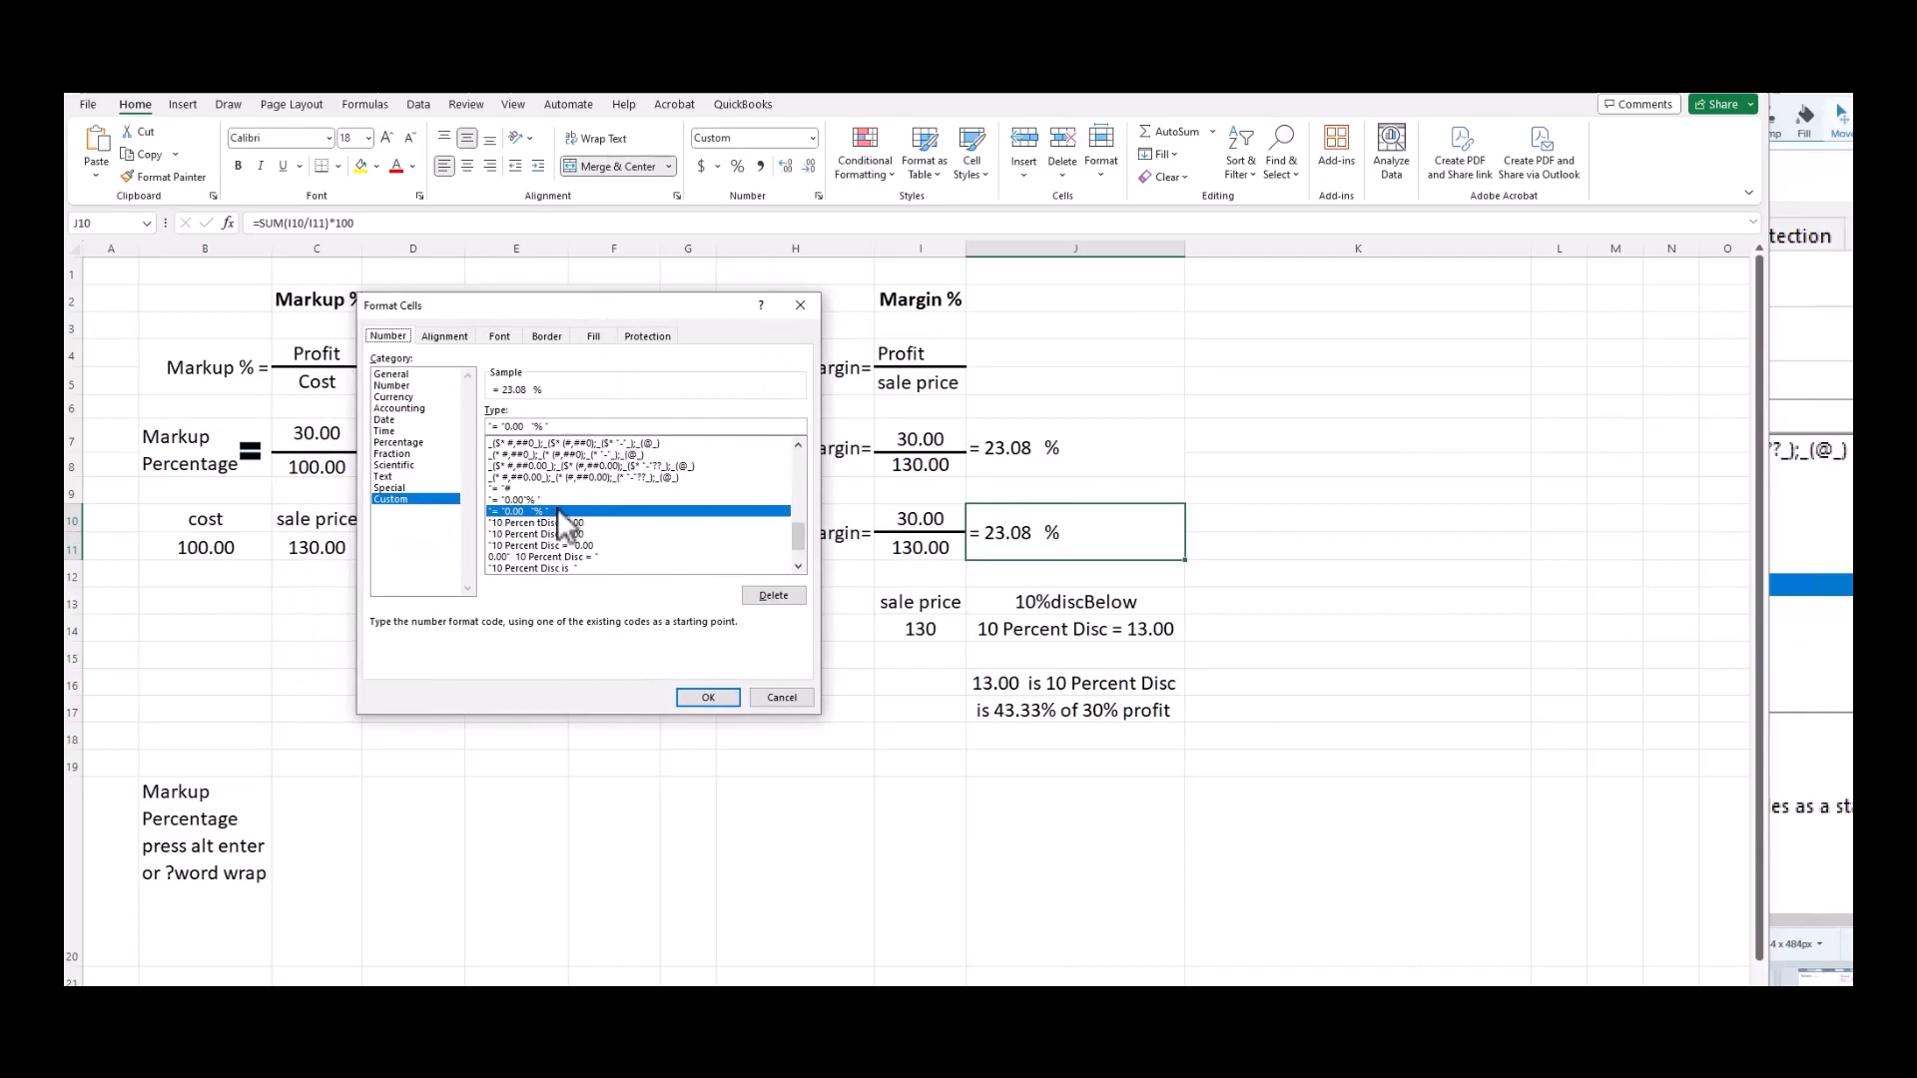
pyautogui.click(413, 498)
pyautogui.hotkey('alt', 'Tab')
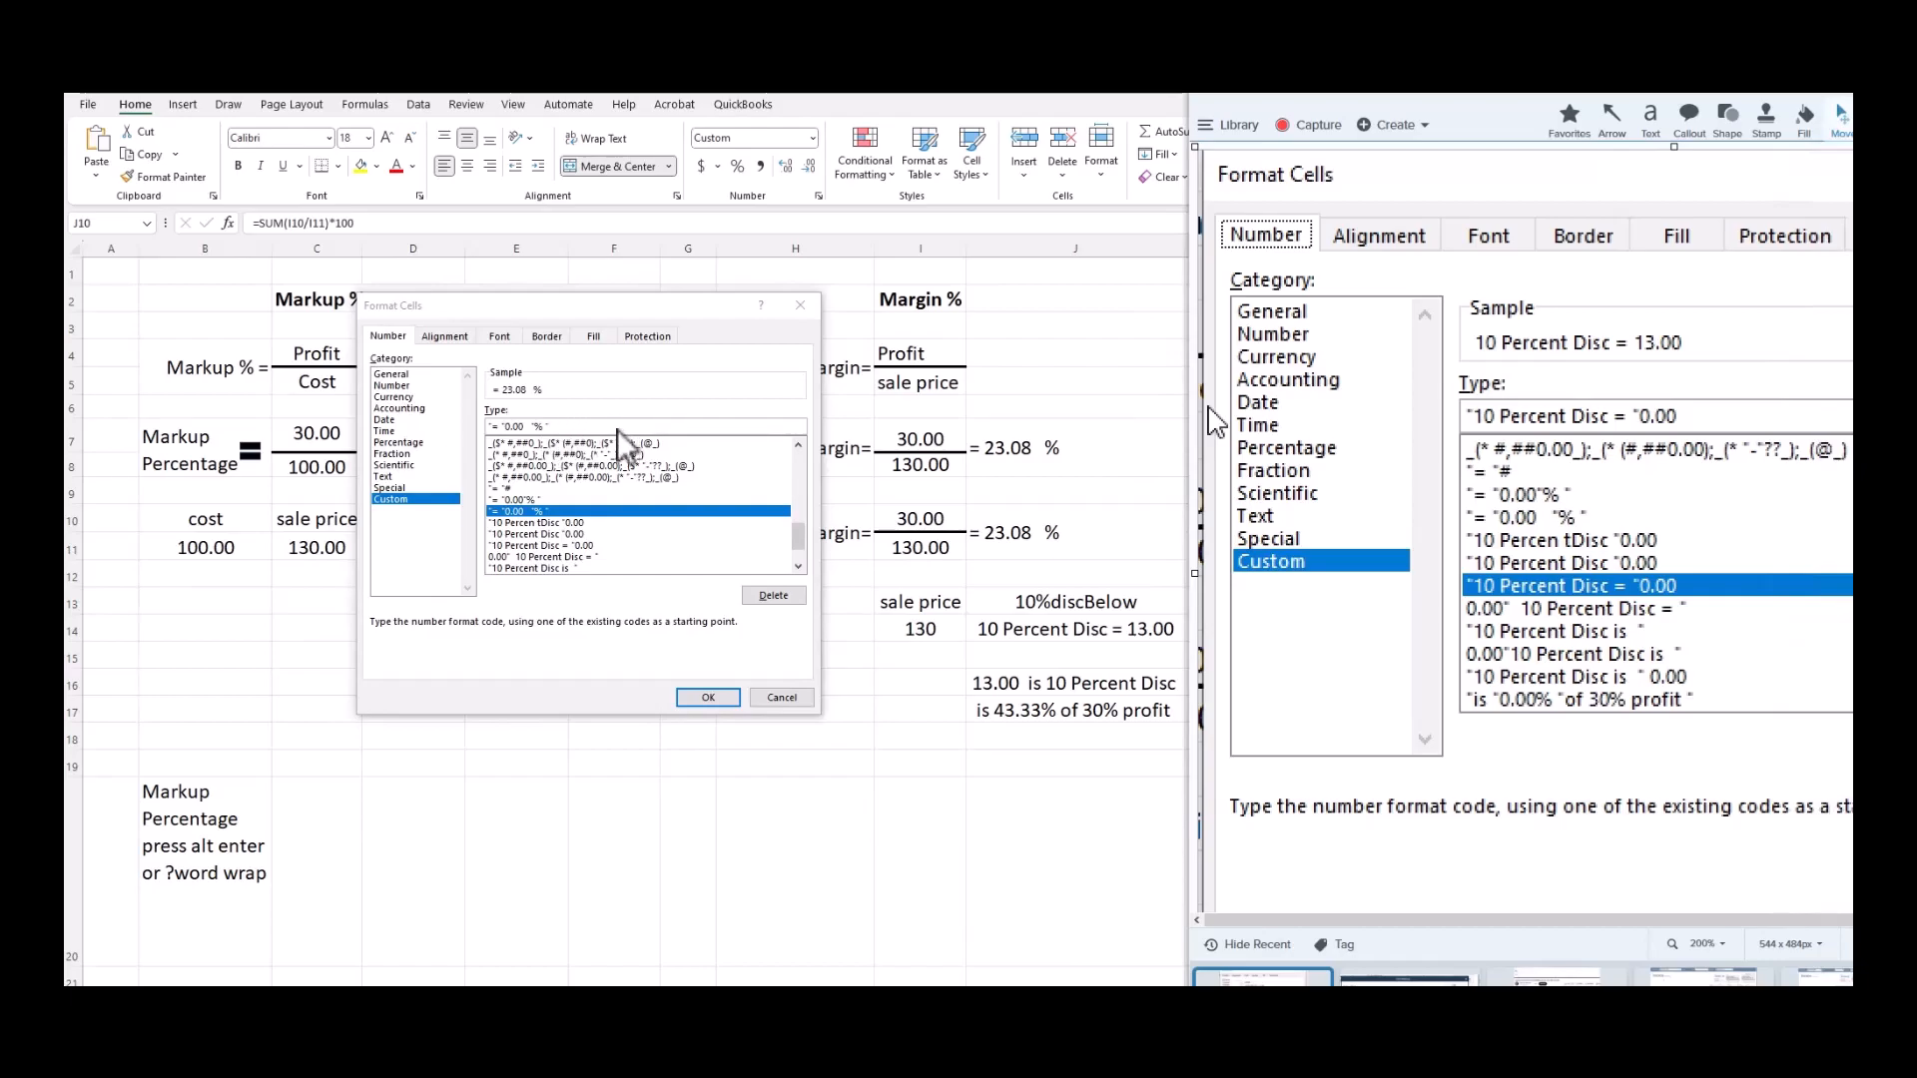
pyautogui.click(778, 698)
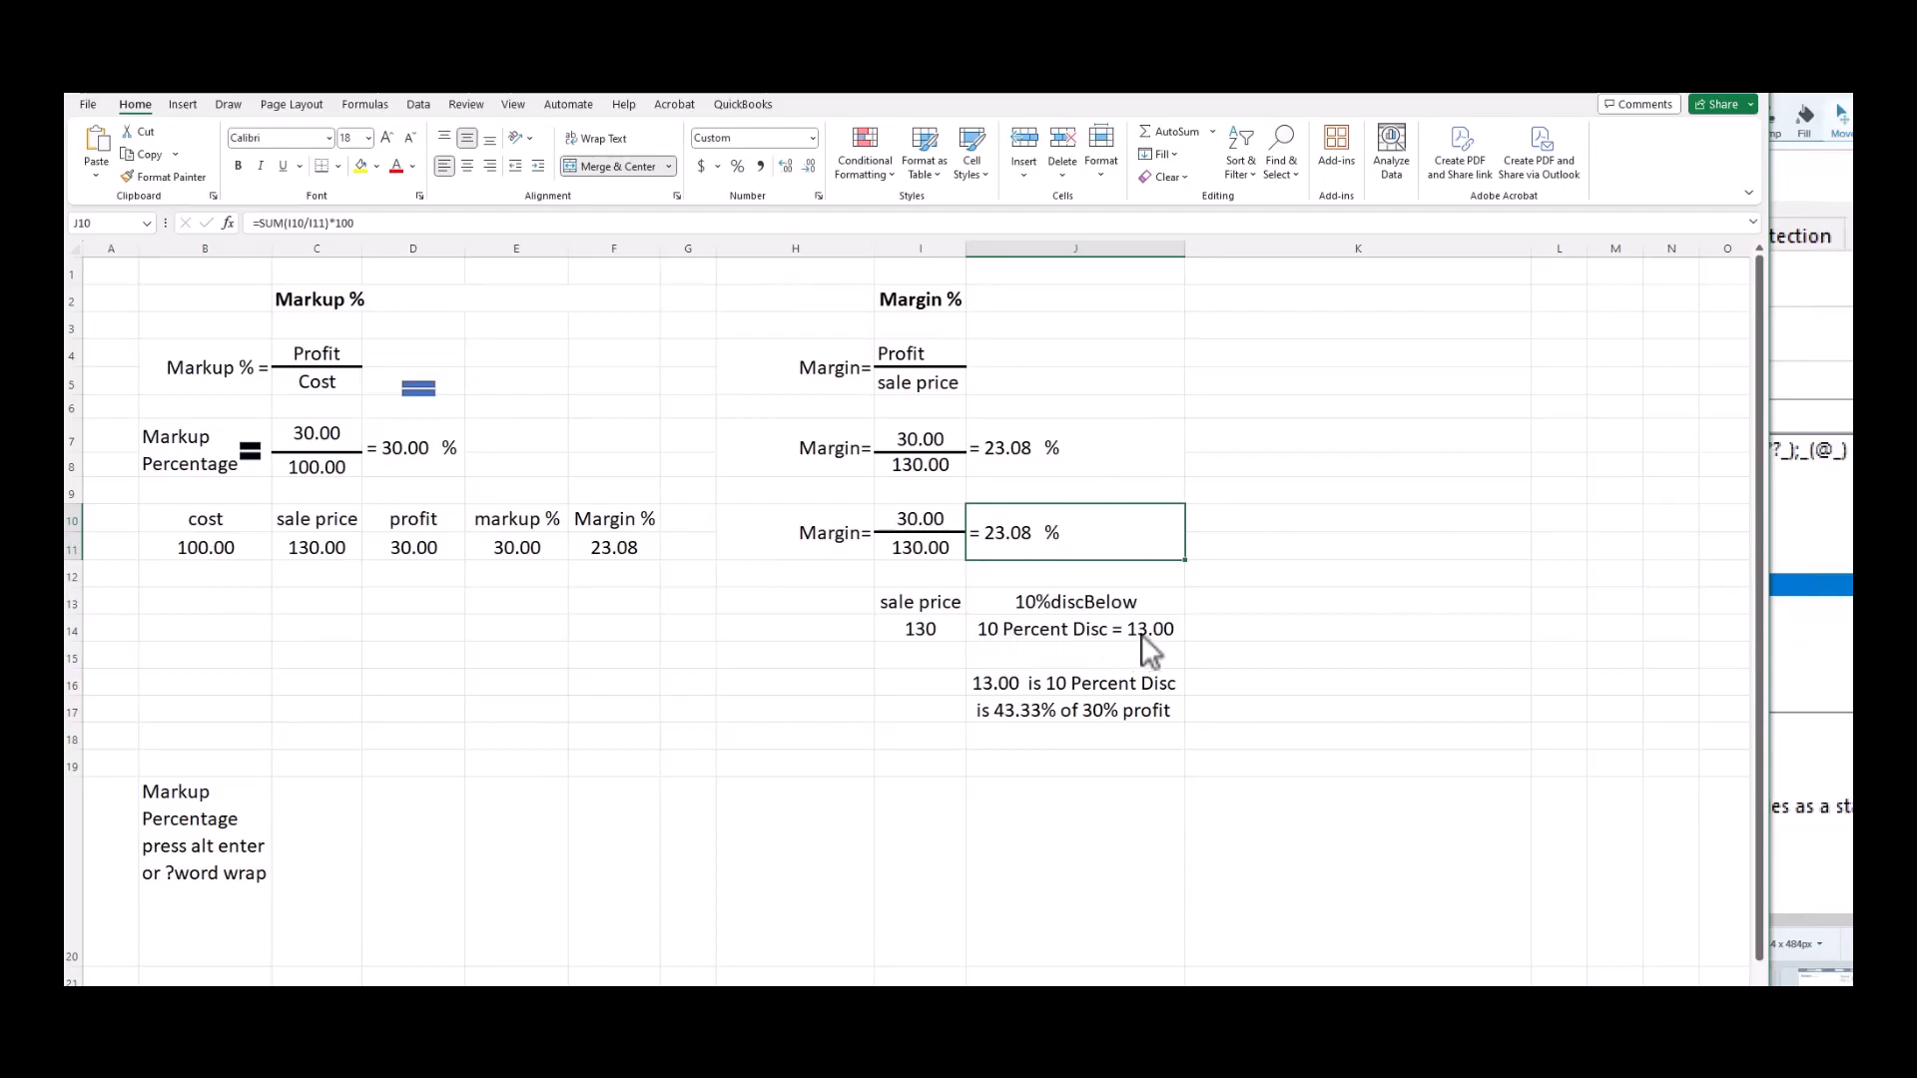
pyautogui.click(1076, 631)
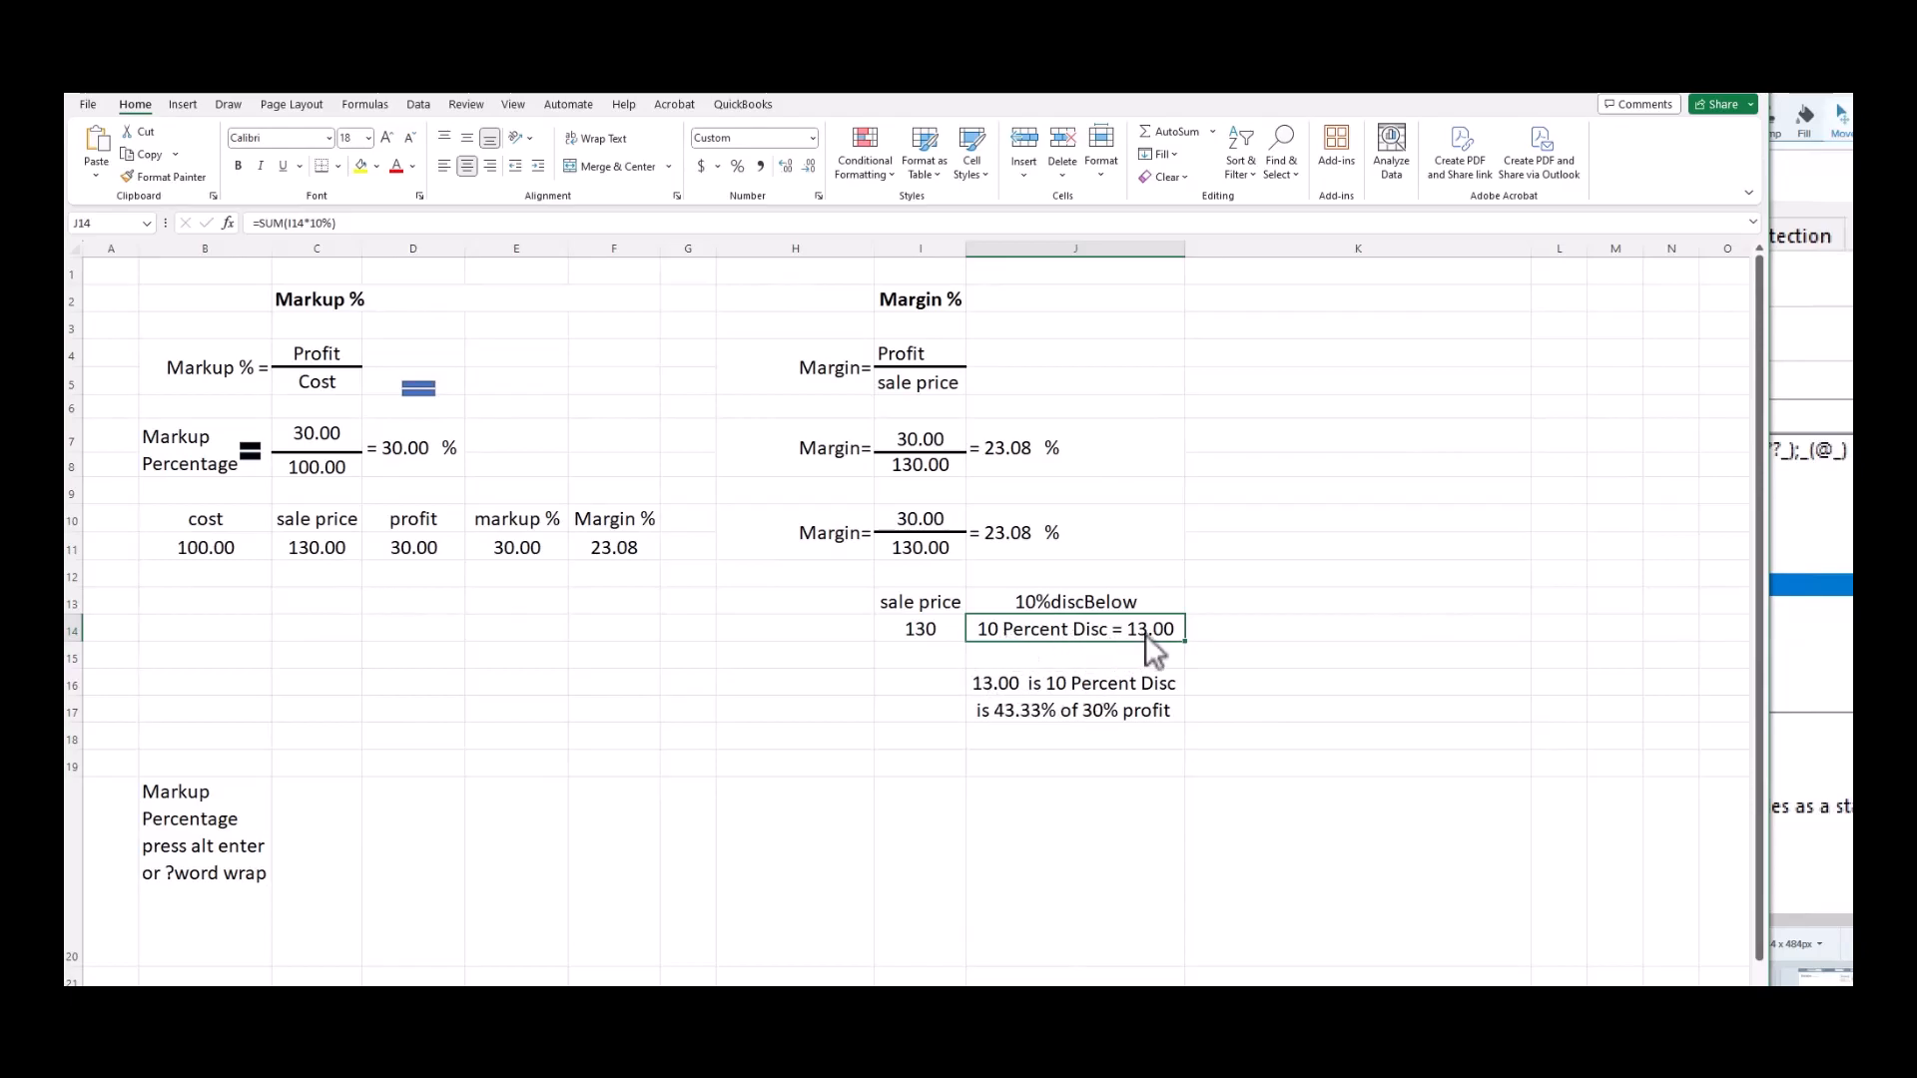
# Open Format Cells for J14 and move it aside to show the '"10 Percent Disc = "0.00' code.
pyautogui.rightClick(1086, 627)
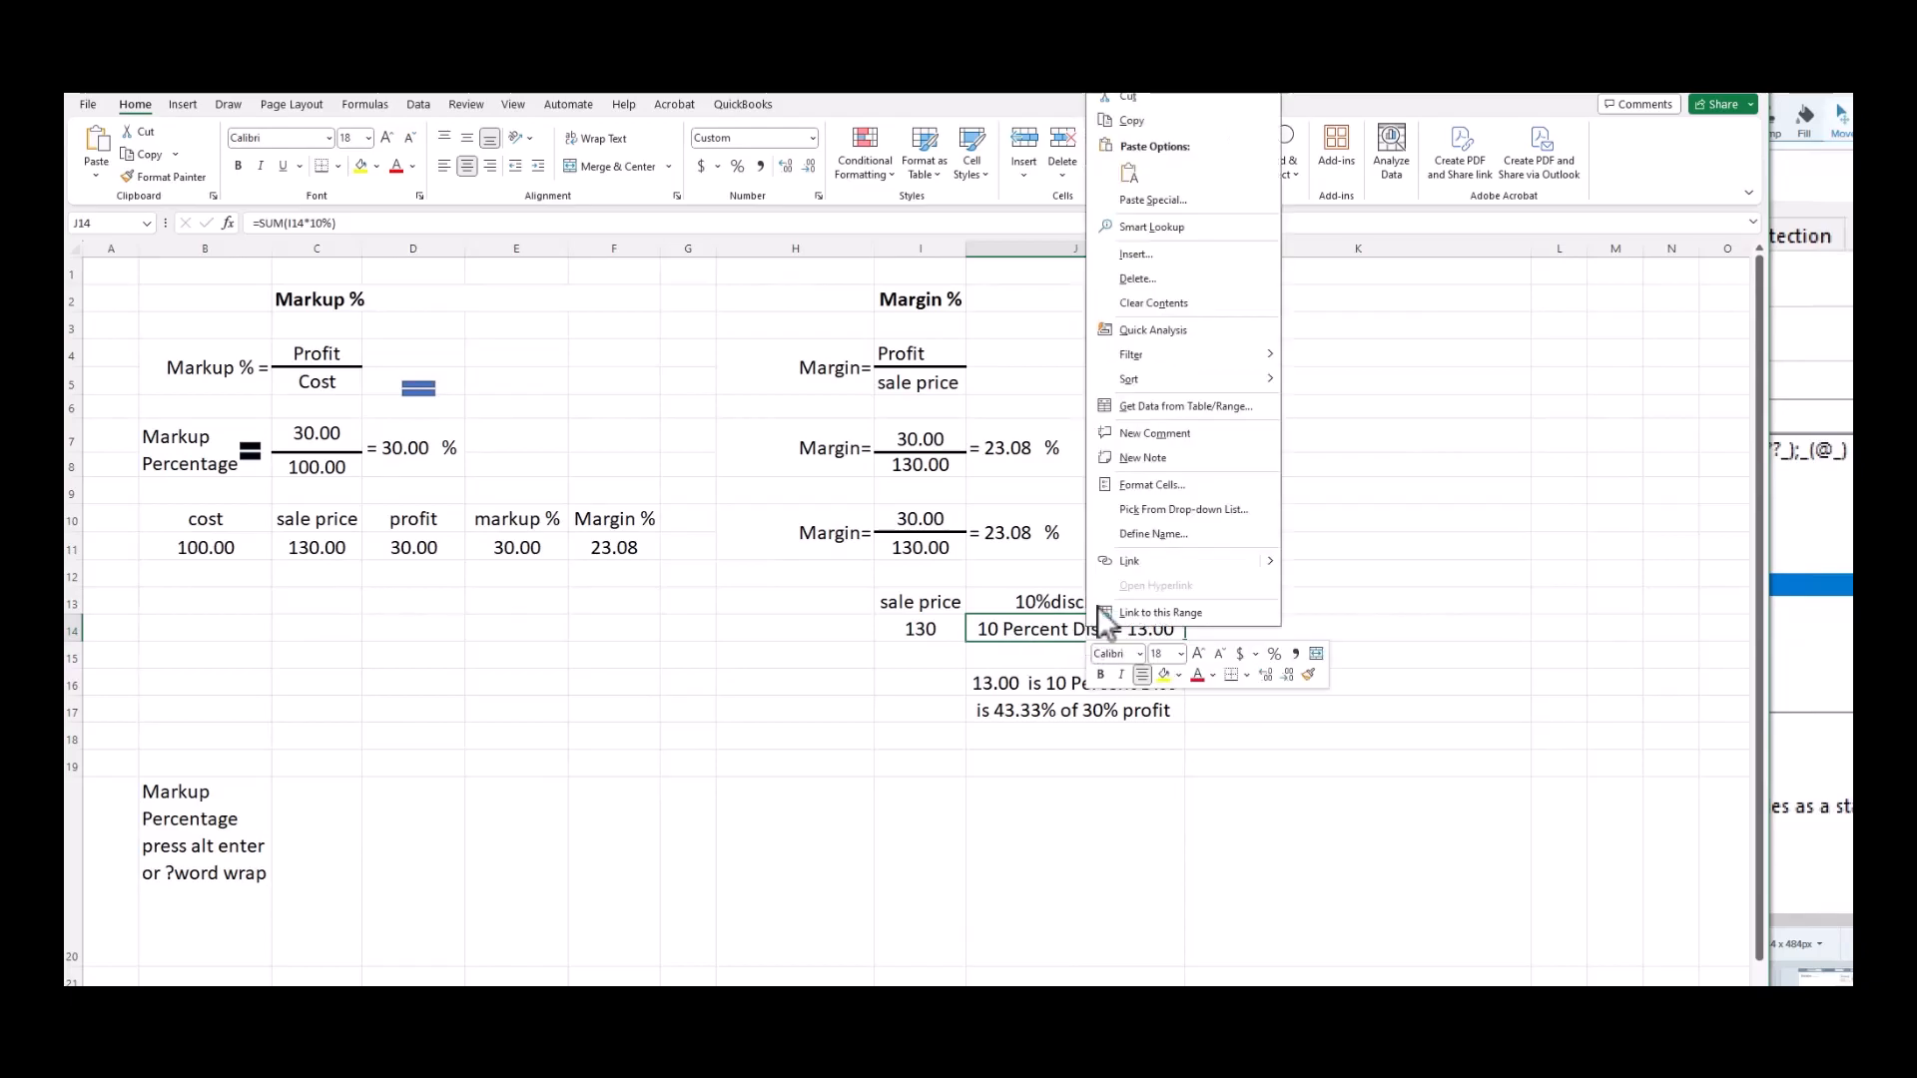
pyautogui.click(1178, 484)
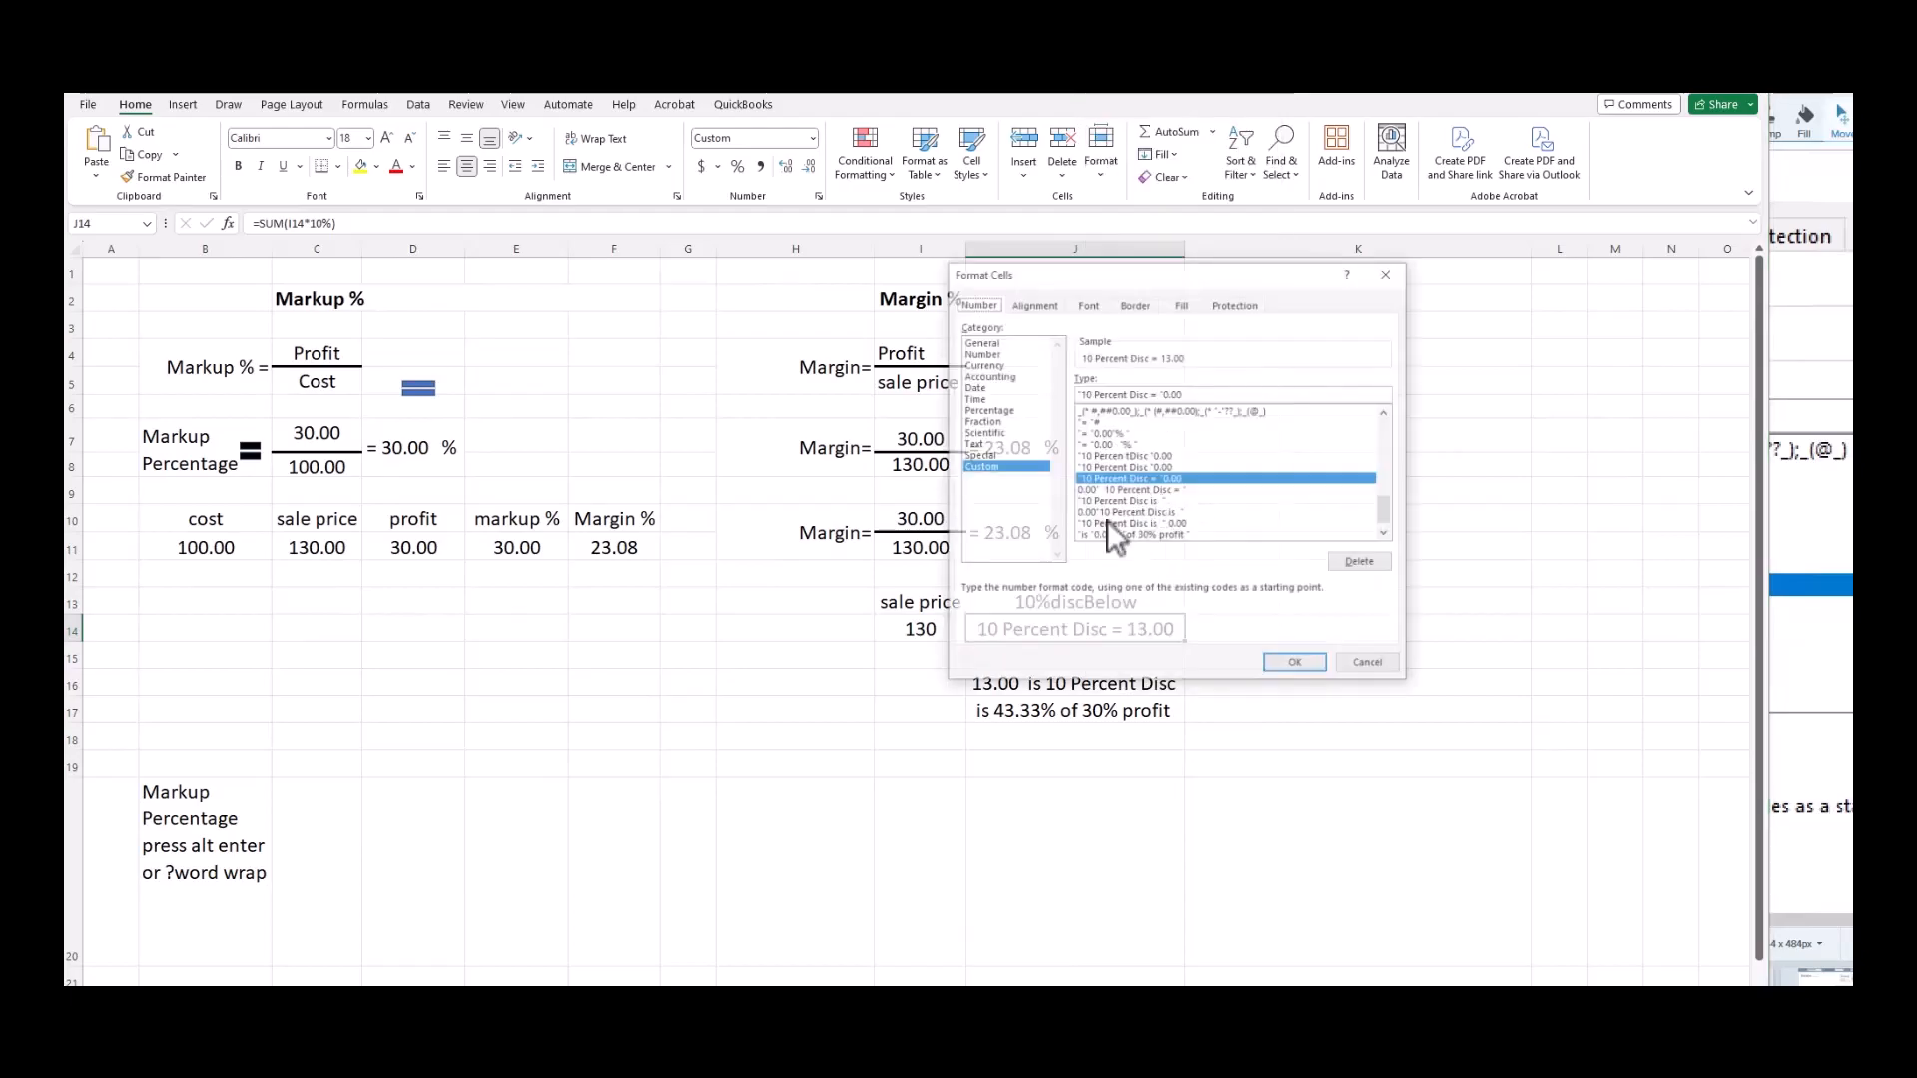
pyautogui.moveTo(1212, 278); pyautogui.dragTo(711, 302)
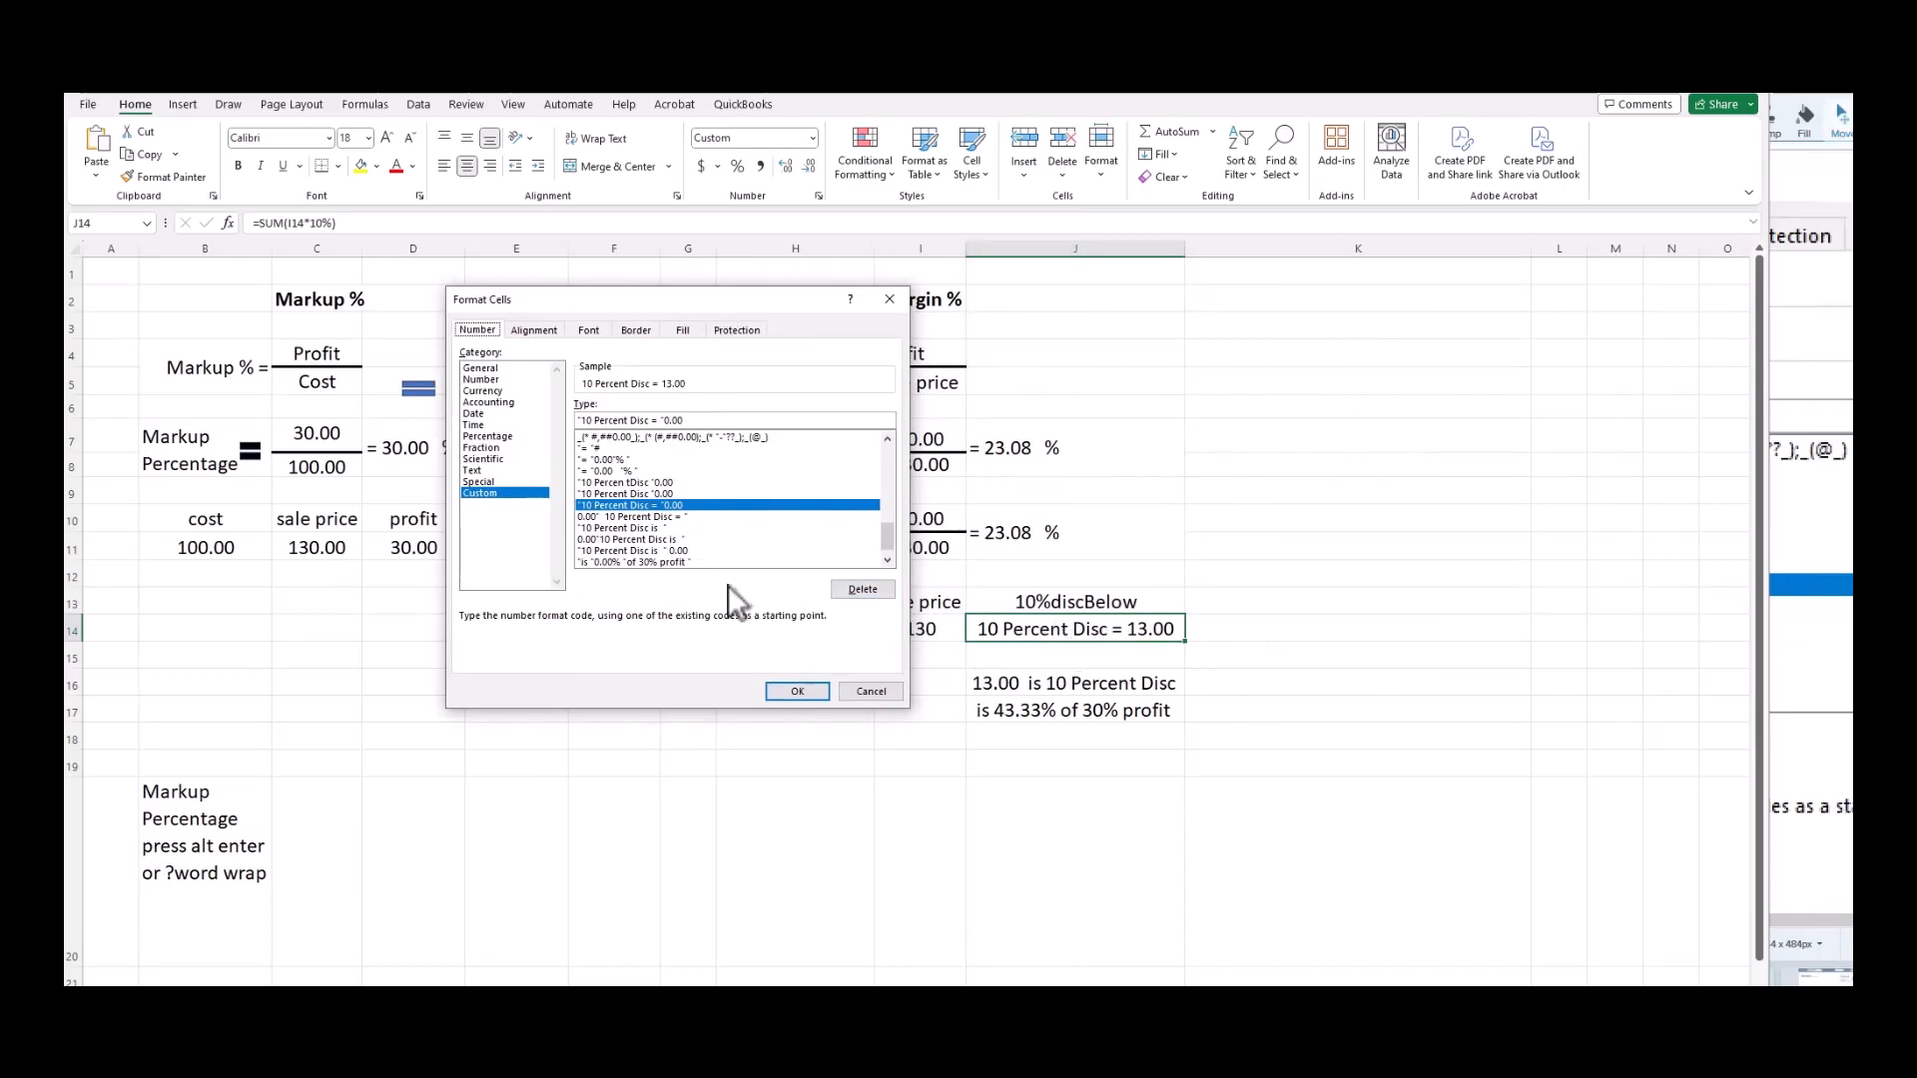
pyautogui.moveTo(675, 302); pyautogui.dragTo(670, 456)
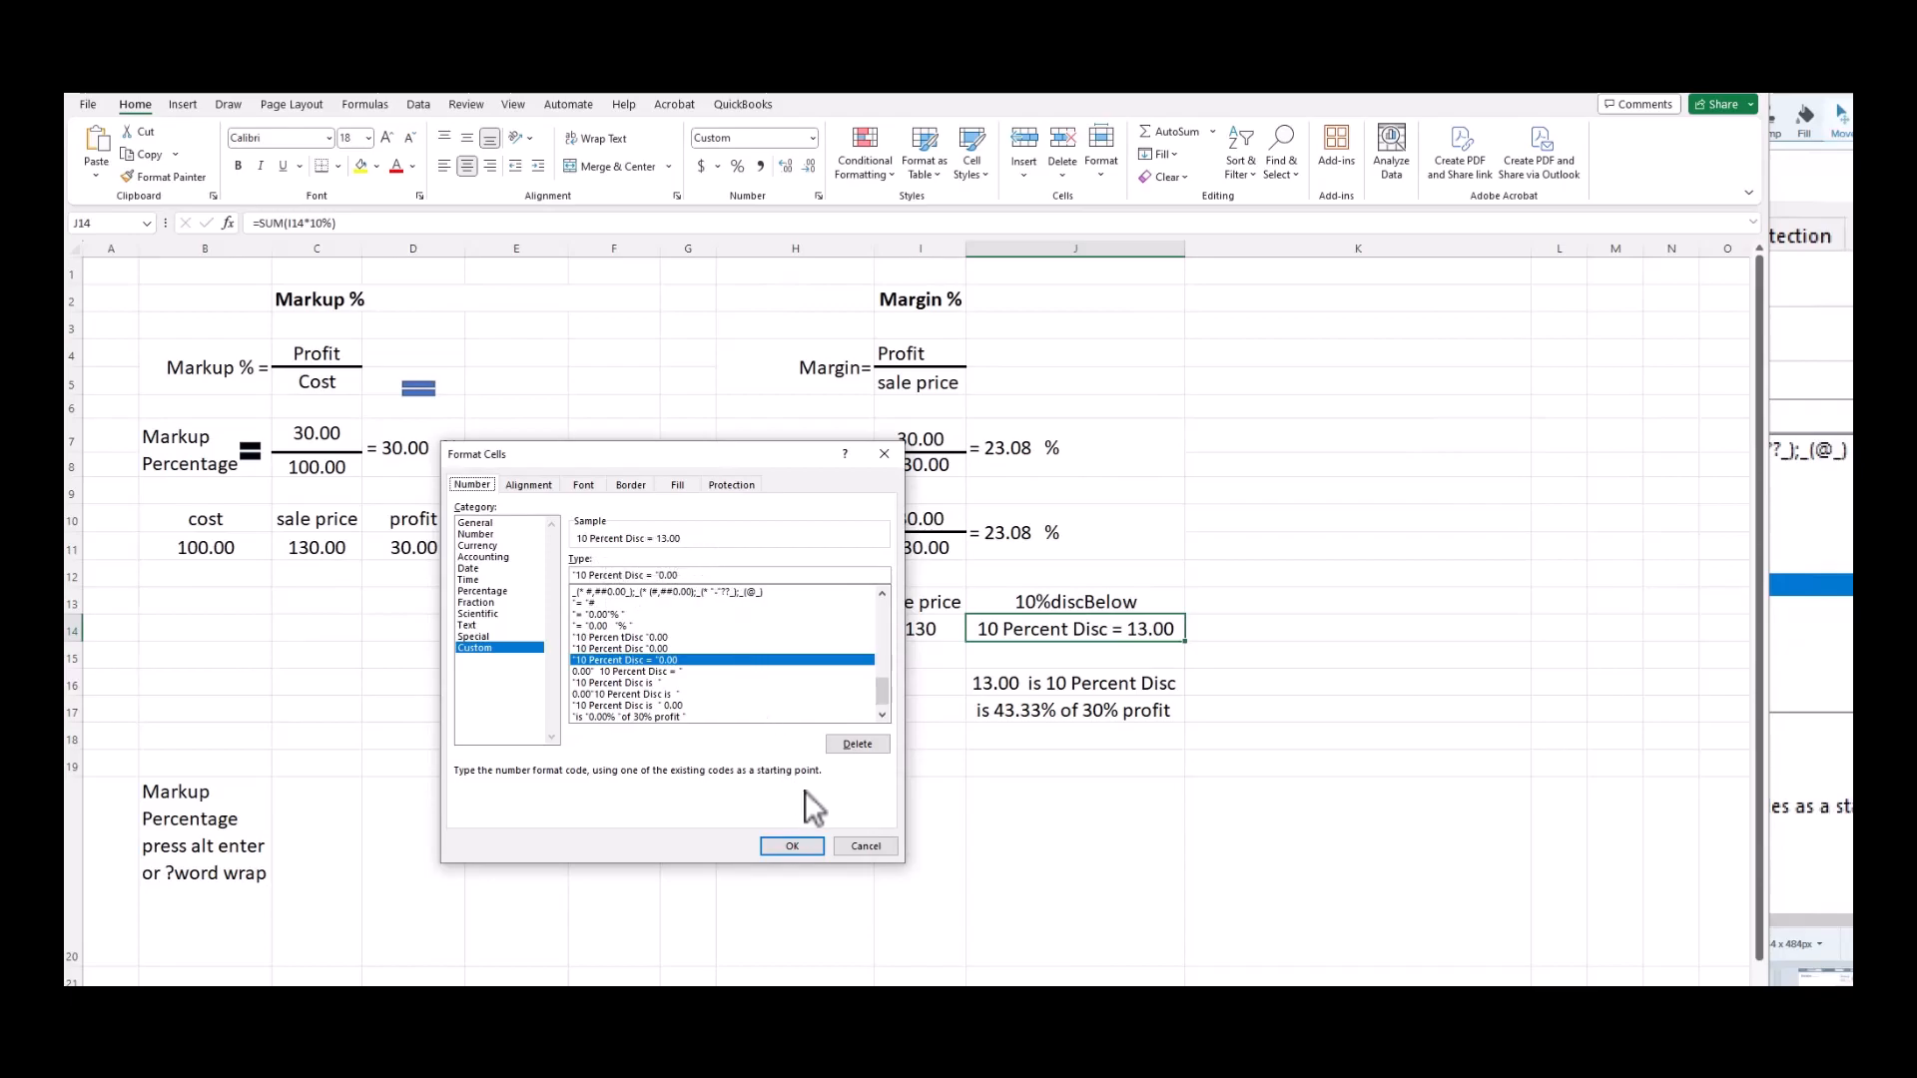
# Cancel J14's format settings and open the Custom number formats for empty cell I15.
pyautogui.click(865, 846)
pyautogui.click(893, 659)
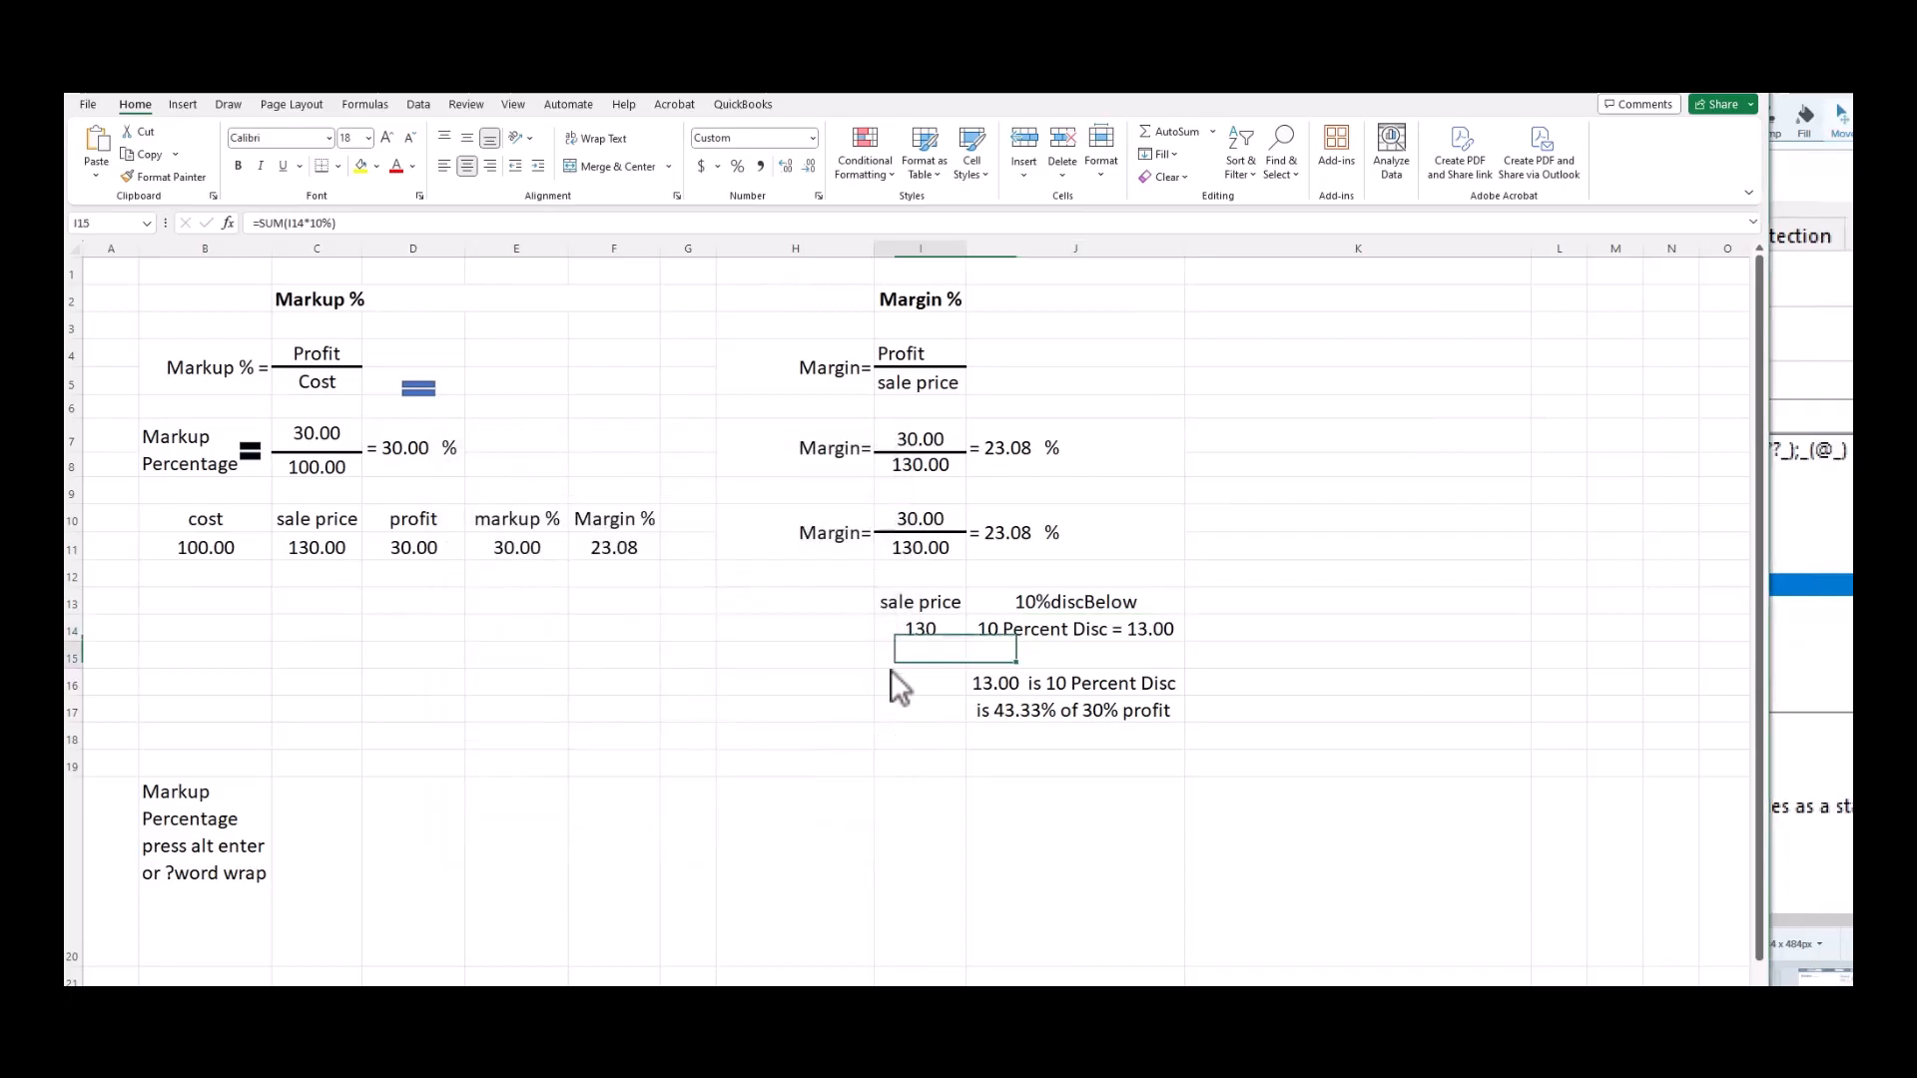
pyautogui.rightClick(904, 657)
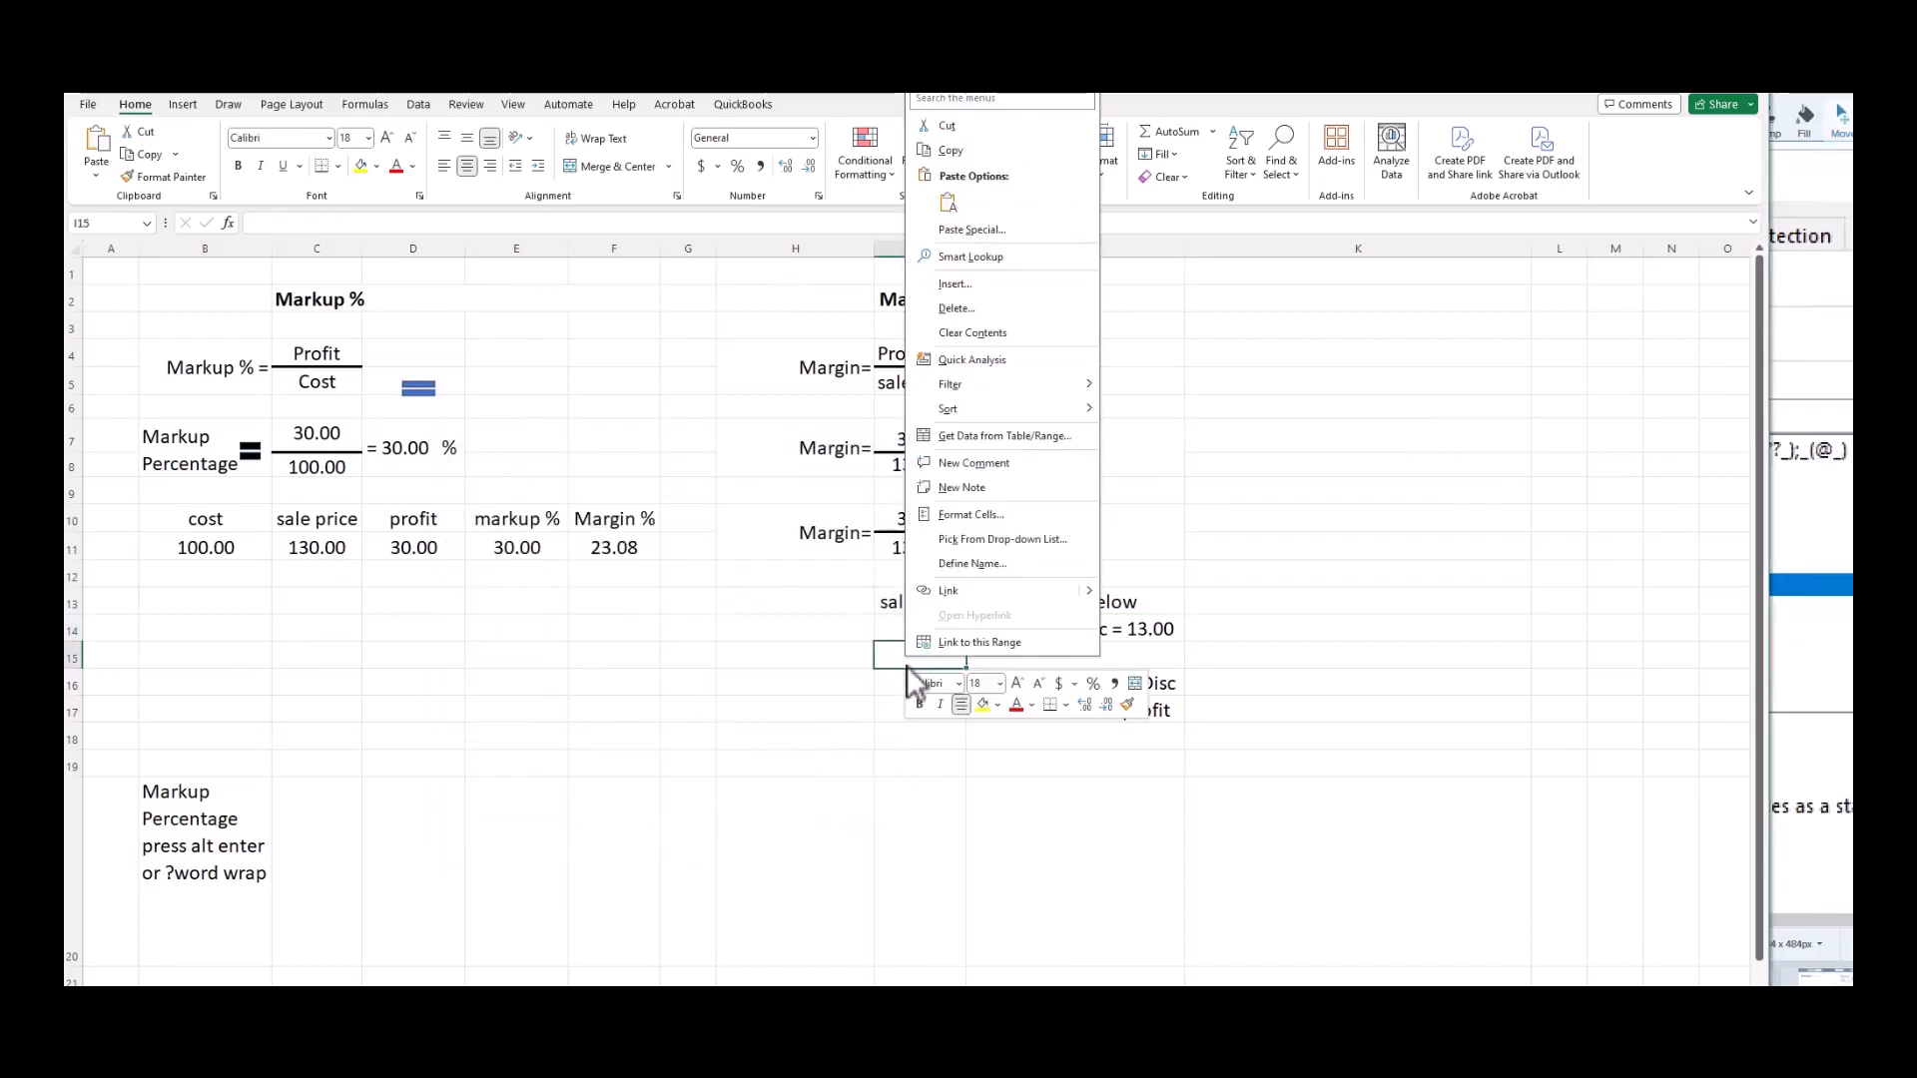
pyautogui.click(1009, 515)
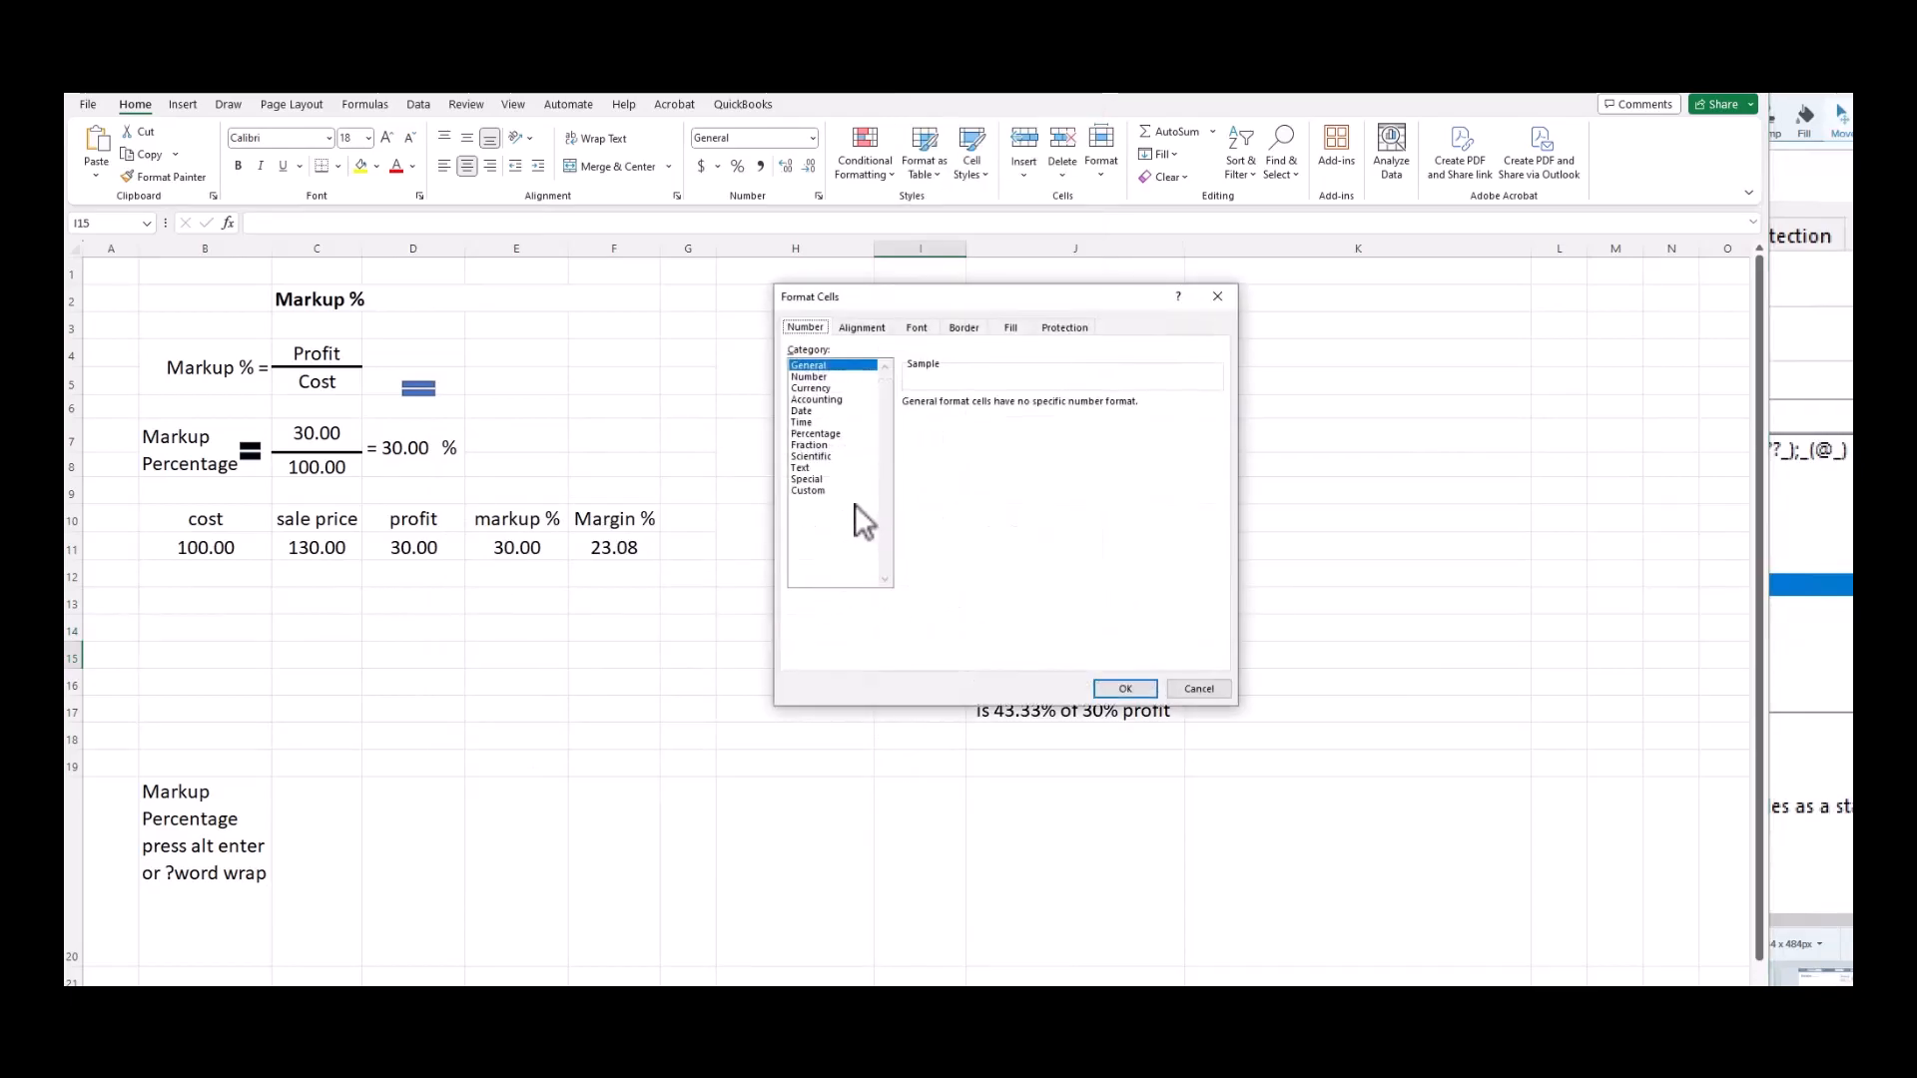
pyautogui.moveTo(932, 294); pyautogui.dragTo(626, 309)
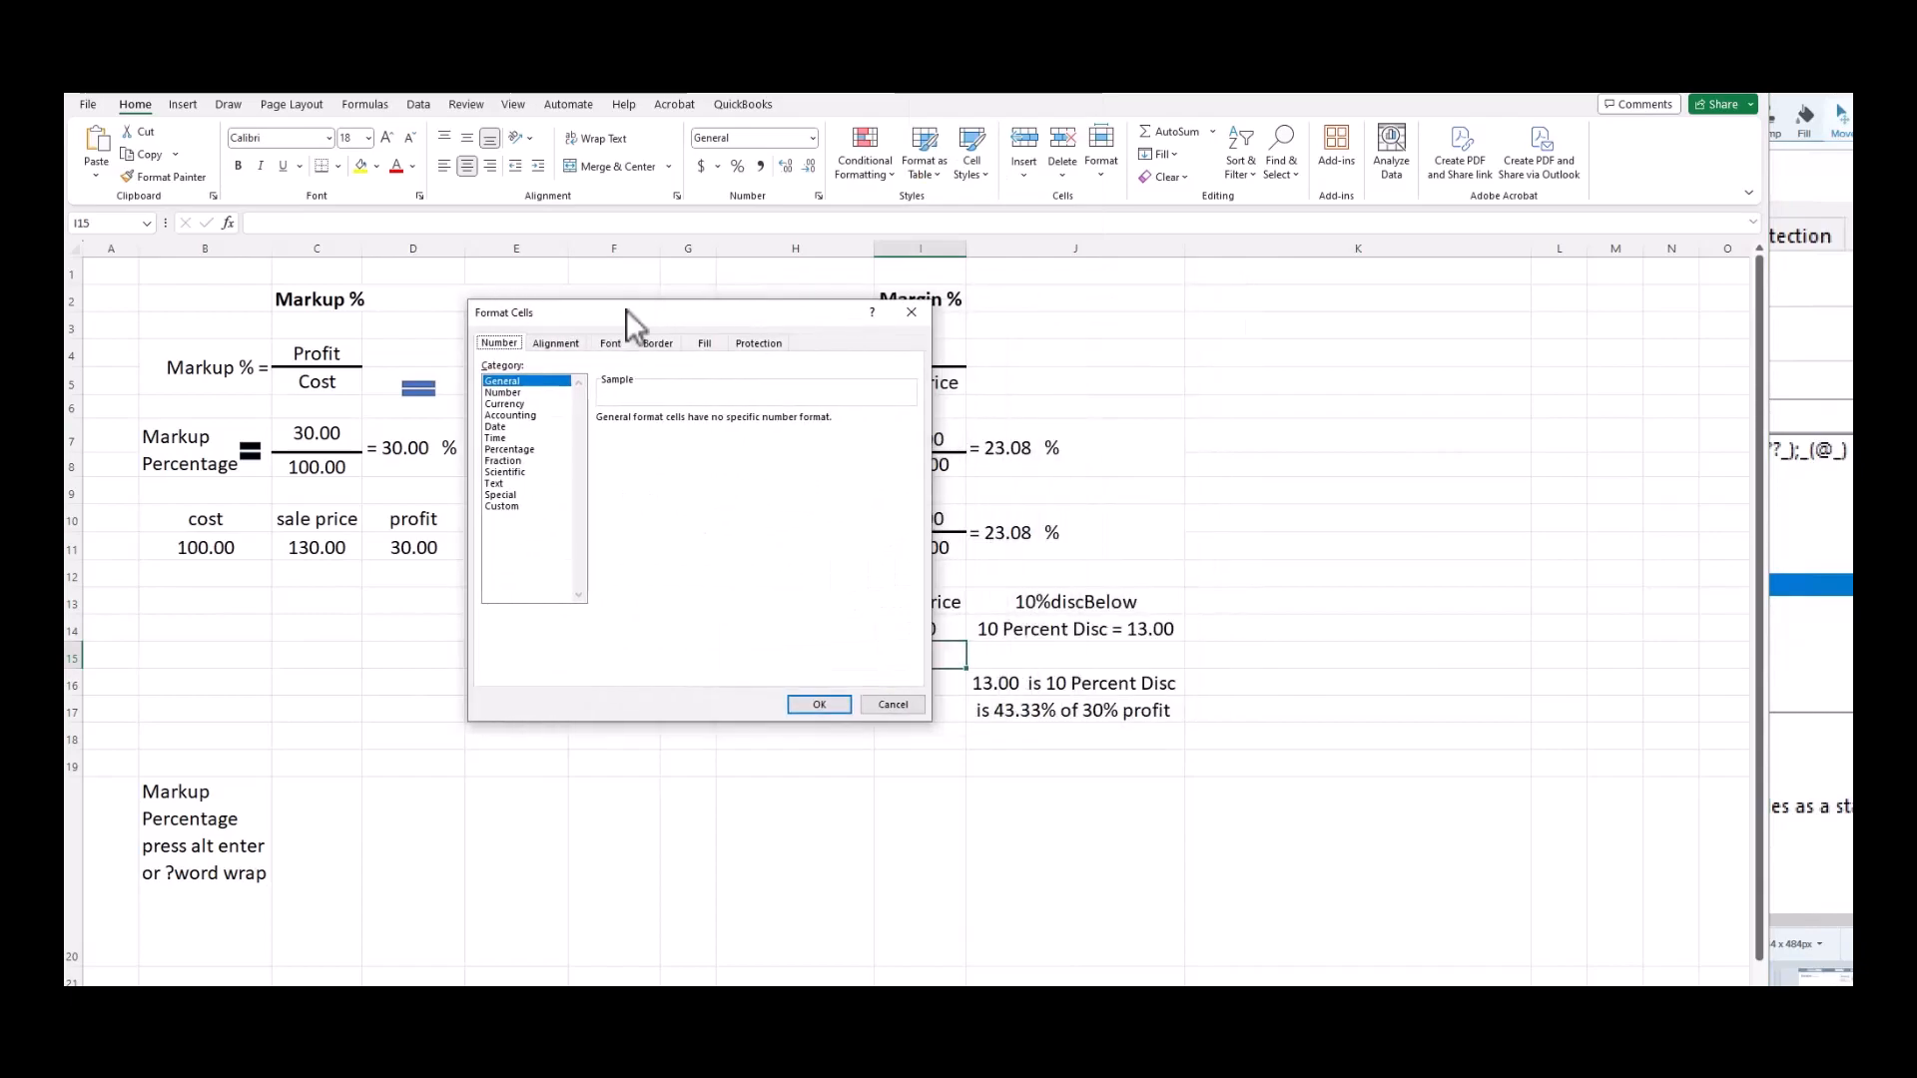
pyautogui.click(505, 496)
pyautogui.click(505, 508)
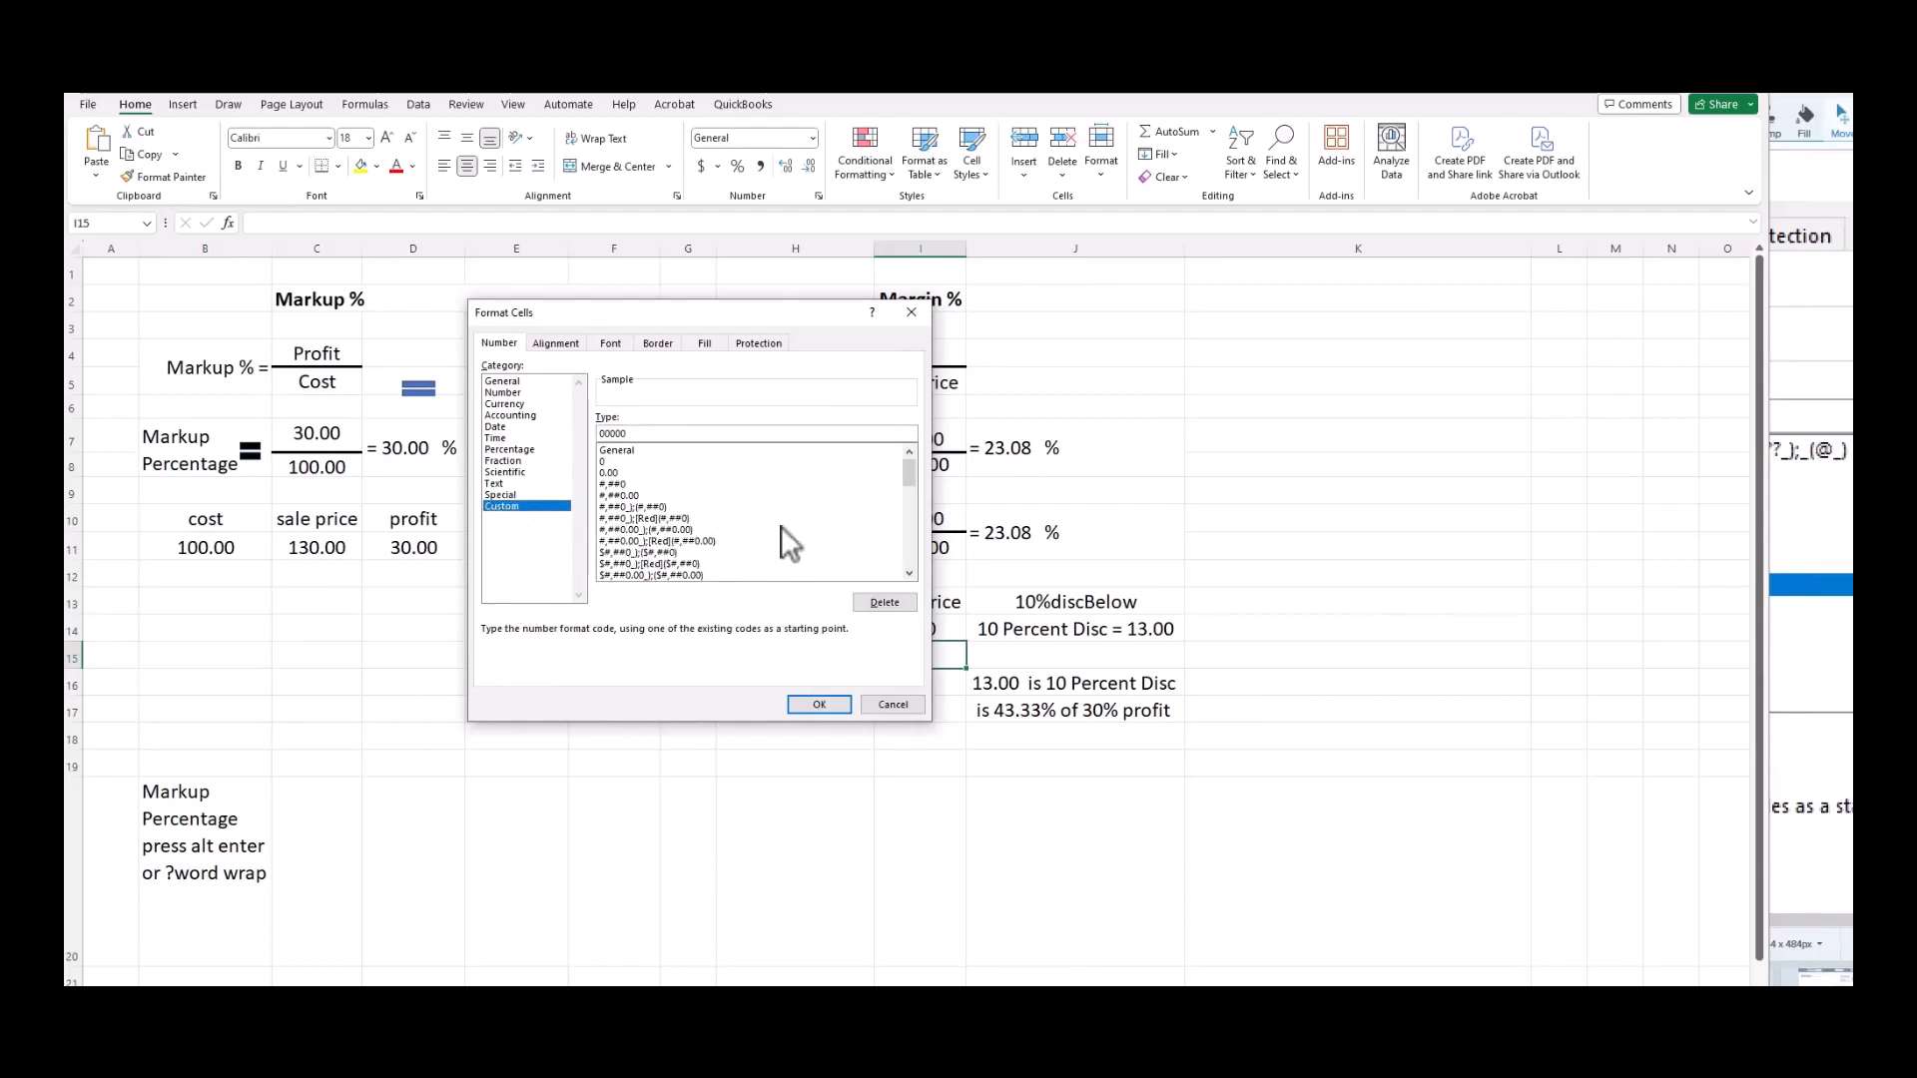
# Scroll the Custom Type list to find the saved '10 Percent Disc' format codes.
pyautogui.click(908, 572)
pyautogui.click(909, 572)
pyautogui.click(911, 572)
pyautogui.click(910, 572)
pyautogui.click(911, 572)
pyautogui.click(910, 572)
pyautogui.click(910, 572)
pyautogui.click(909, 574)
pyautogui.click(909, 573)
pyautogui.click(908, 573)
pyautogui.click(908, 573)
pyautogui.click(908, 573)
pyautogui.click(909, 573)
pyautogui.click(908, 573)
pyautogui.click(909, 573)
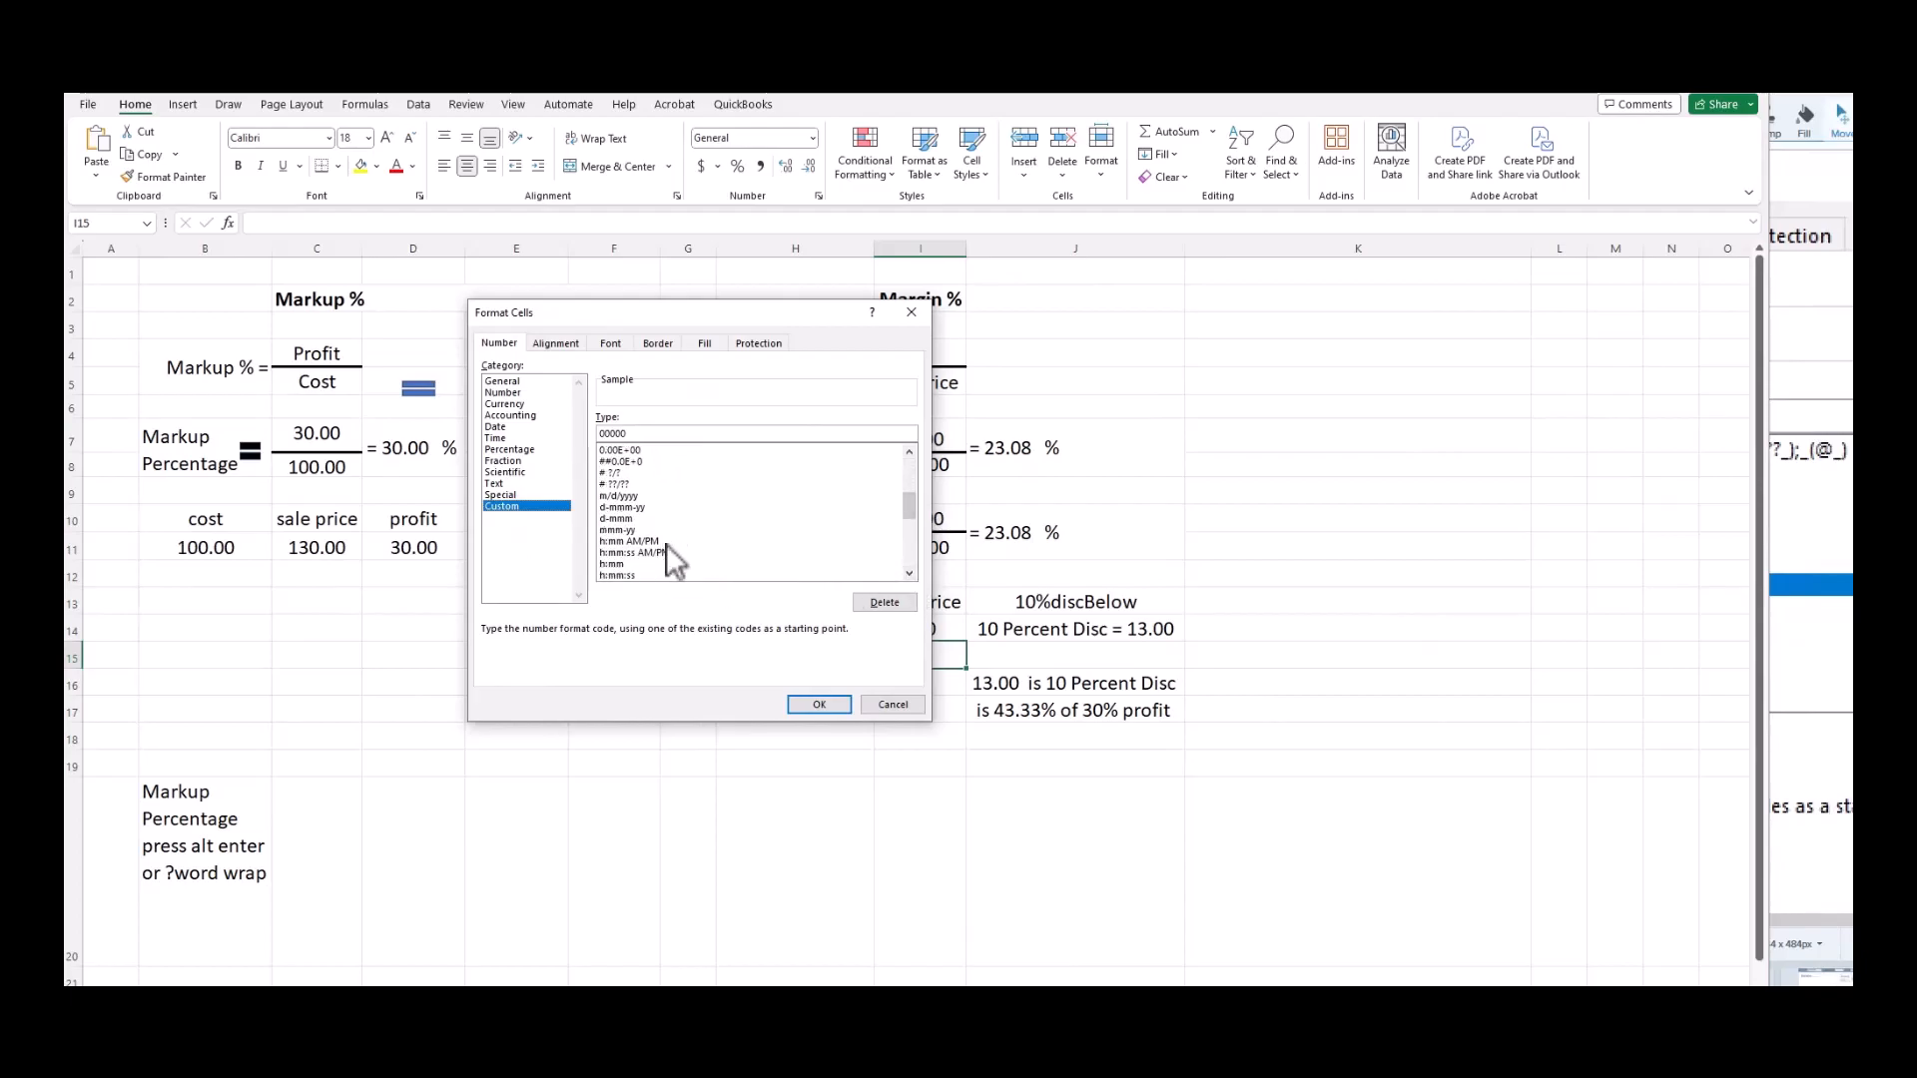
pyautogui.moveTo(909, 512); pyautogui.dragTo(912, 554)
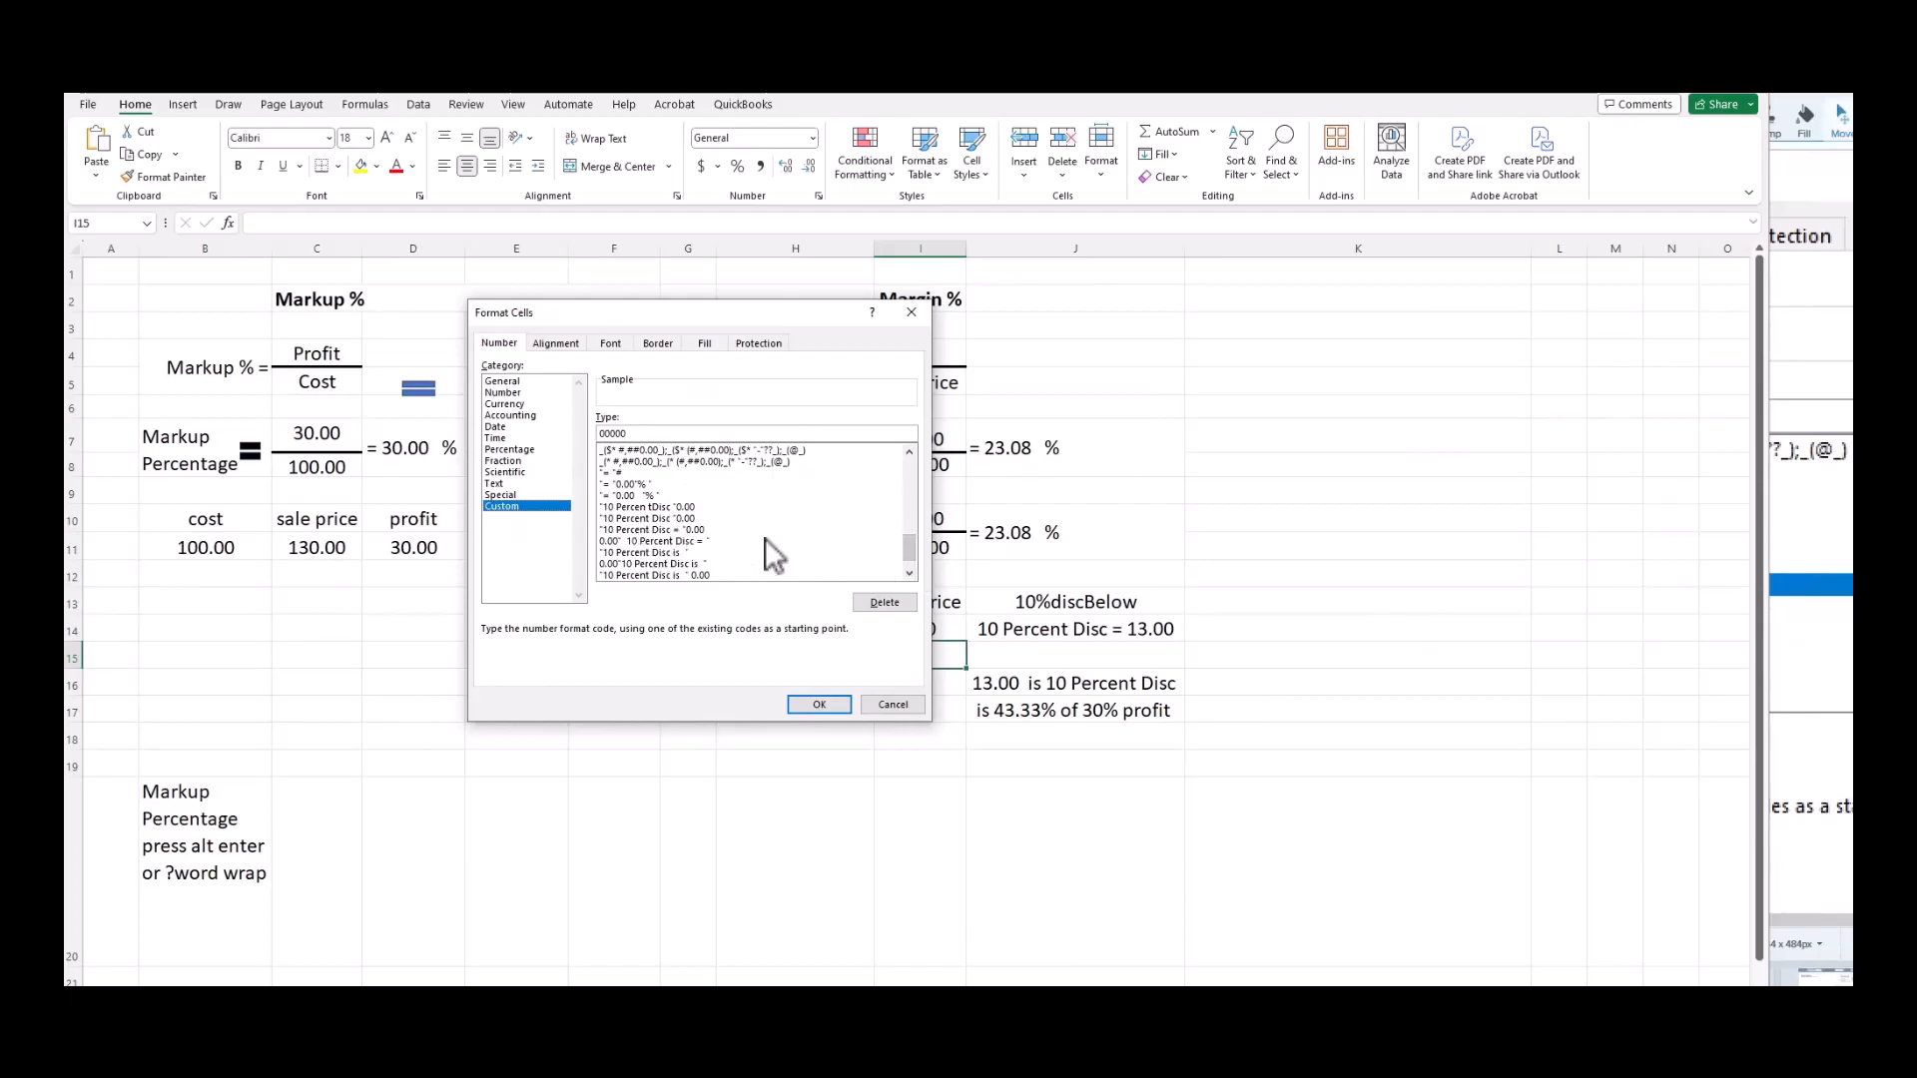
pyautogui.moveTo(908, 547); pyautogui.dragTo(907, 470)
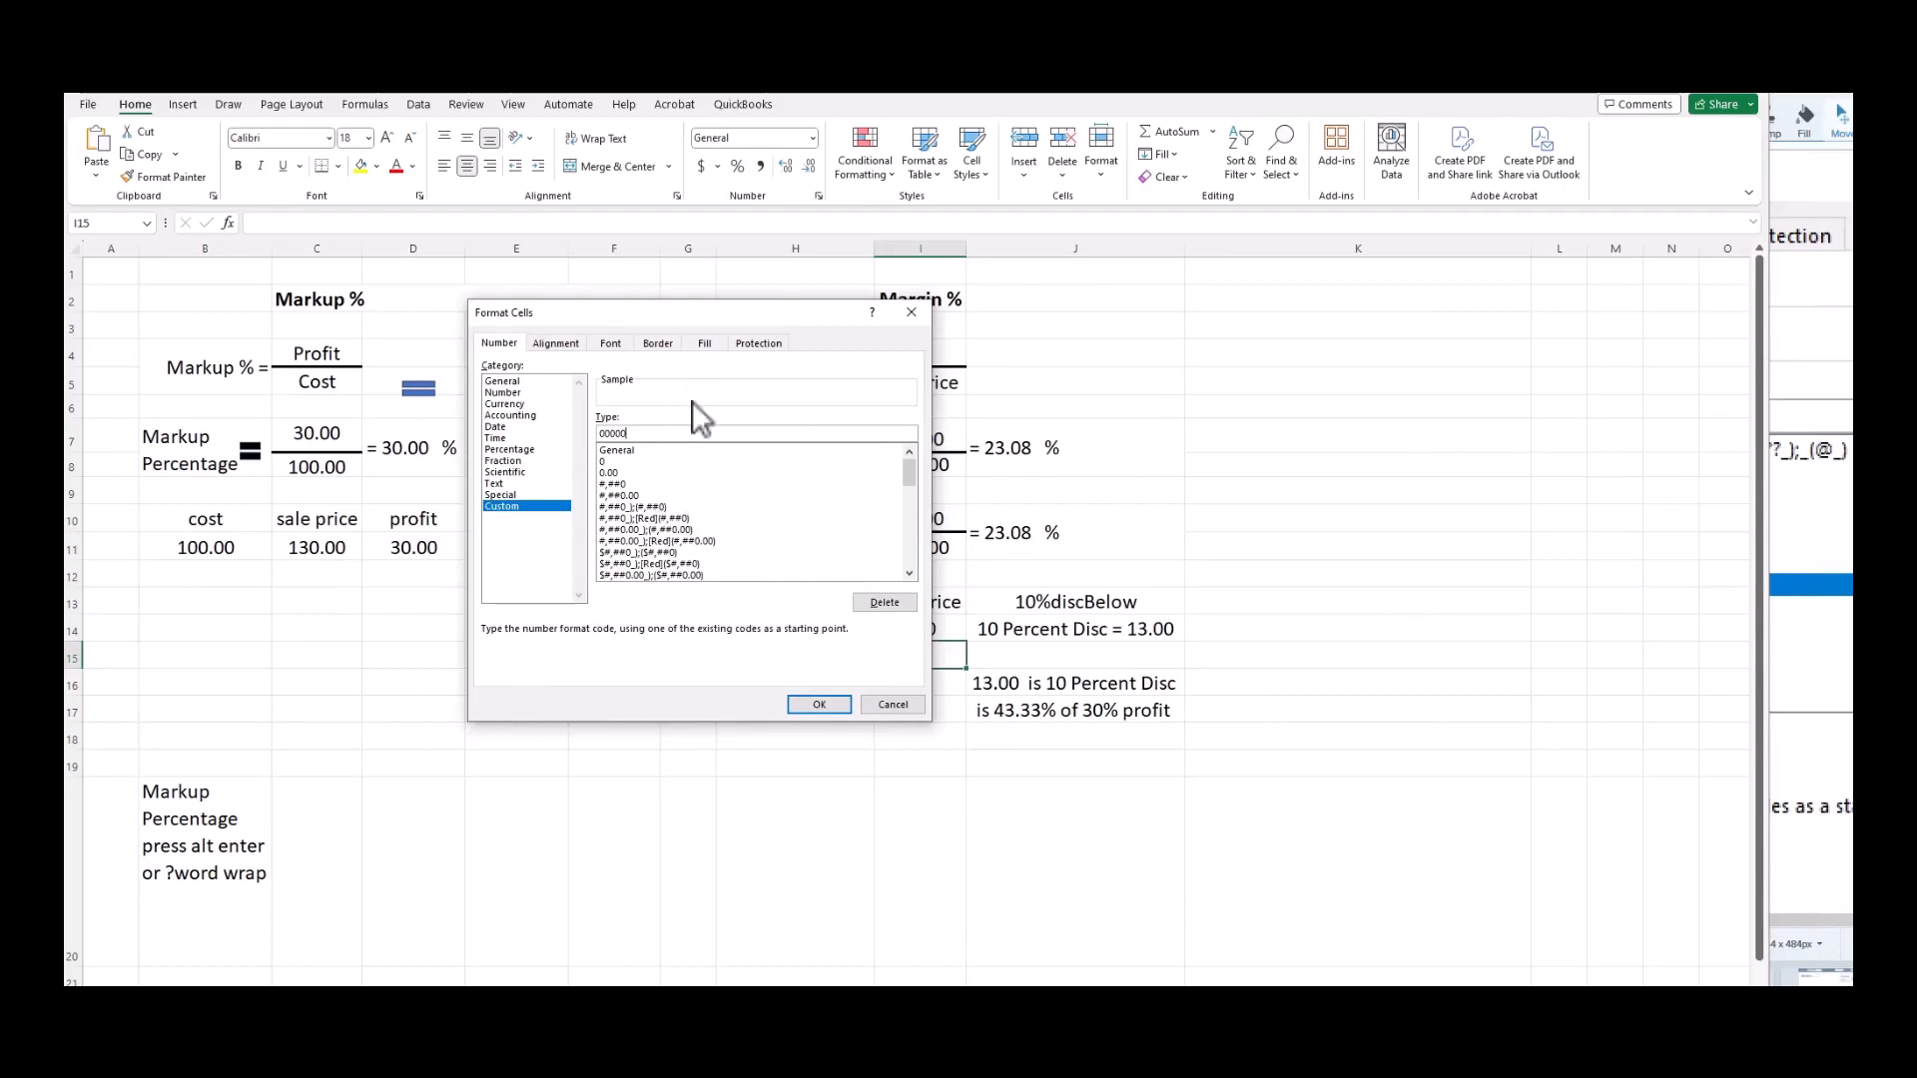
pyautogui.moveTo(709, 320); pyautogui.dragTo(493, 374)
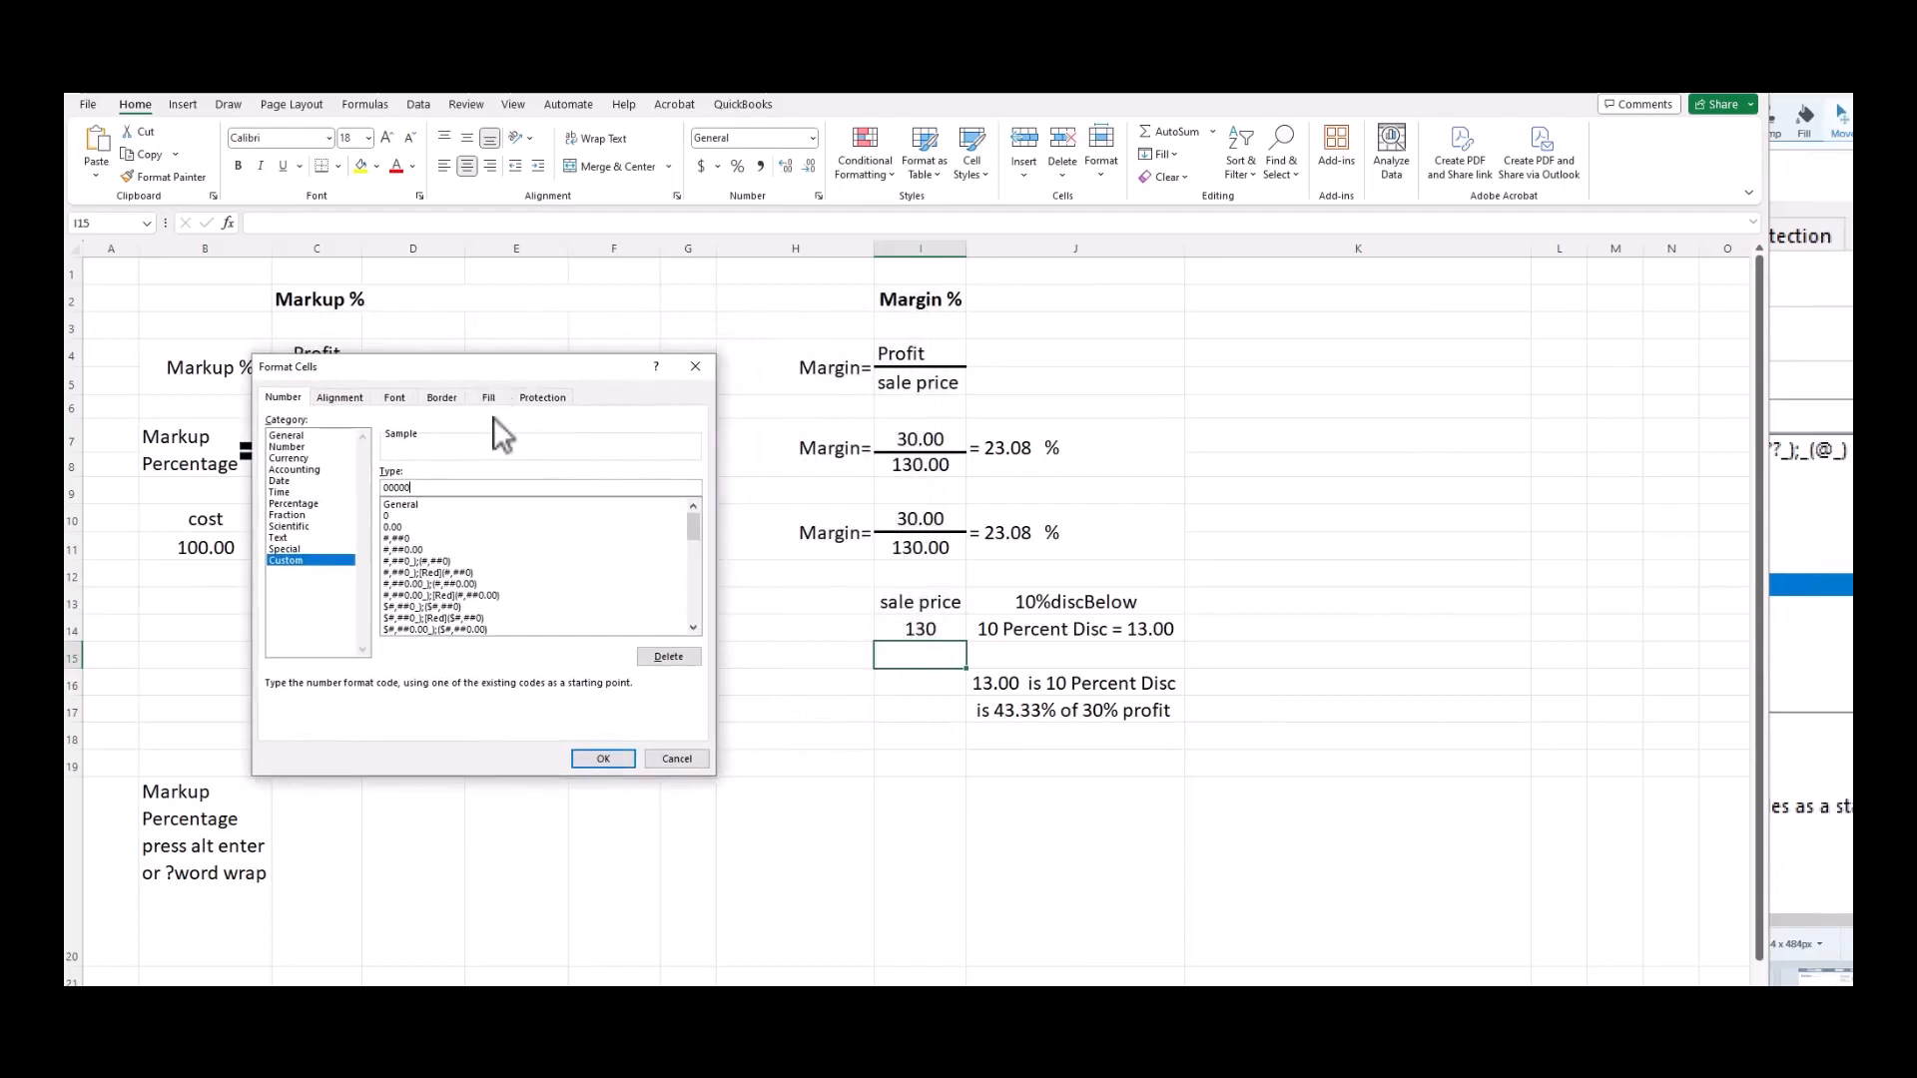